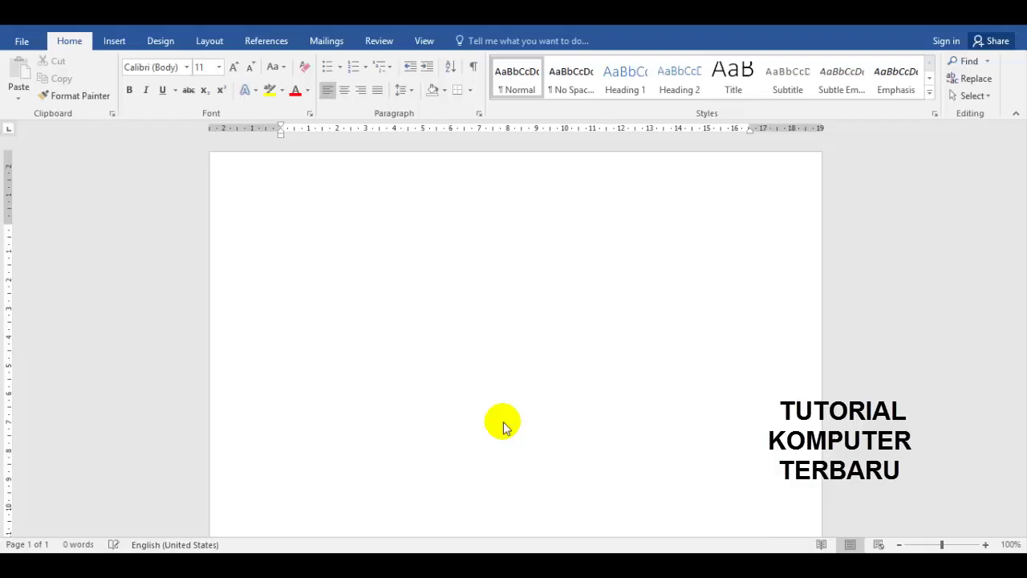
Open the Insert Chart dialog and preview the Clustered Column chart
click(114, 44)
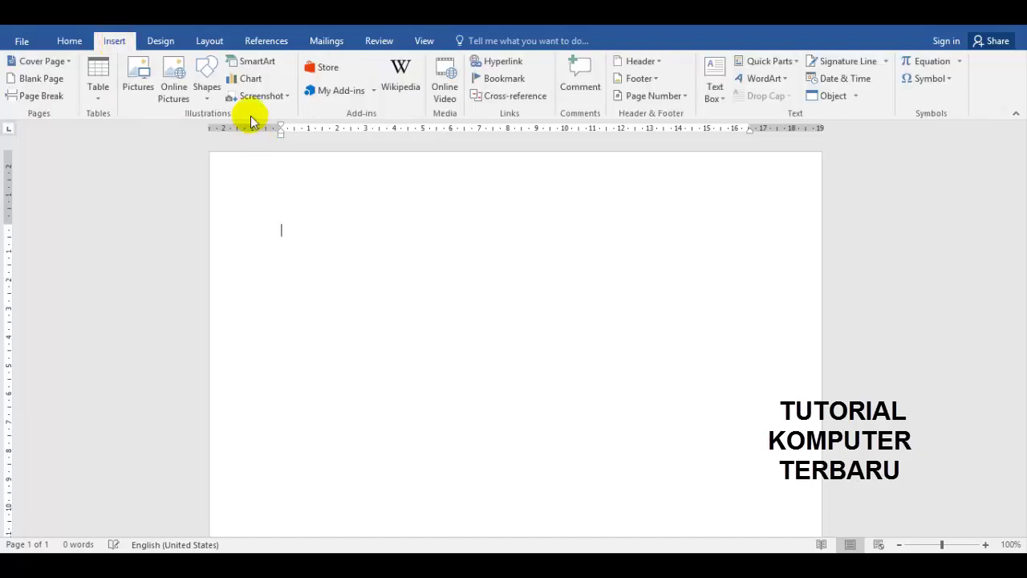
click(245, 78)
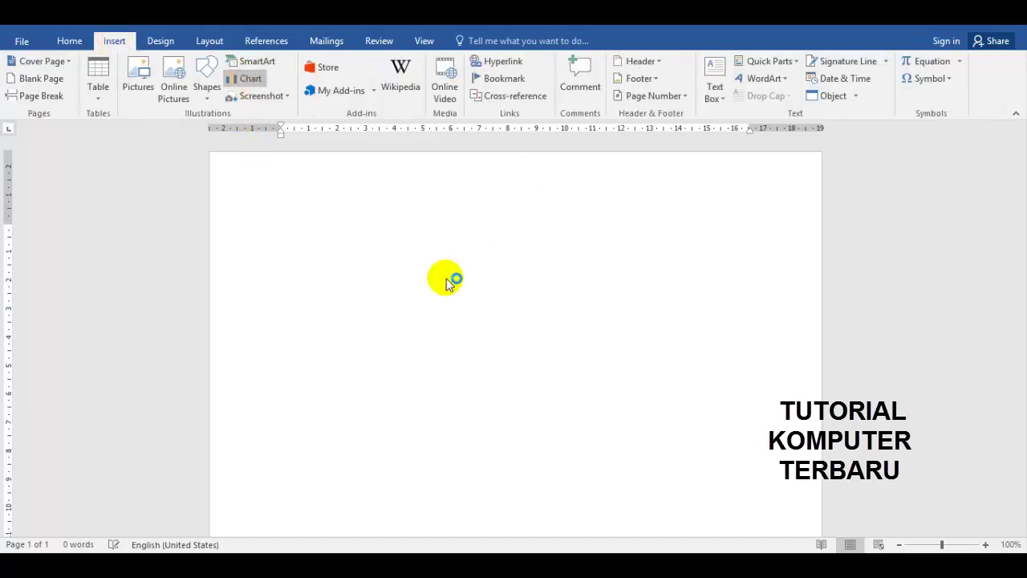
mouse_move(539, 285)
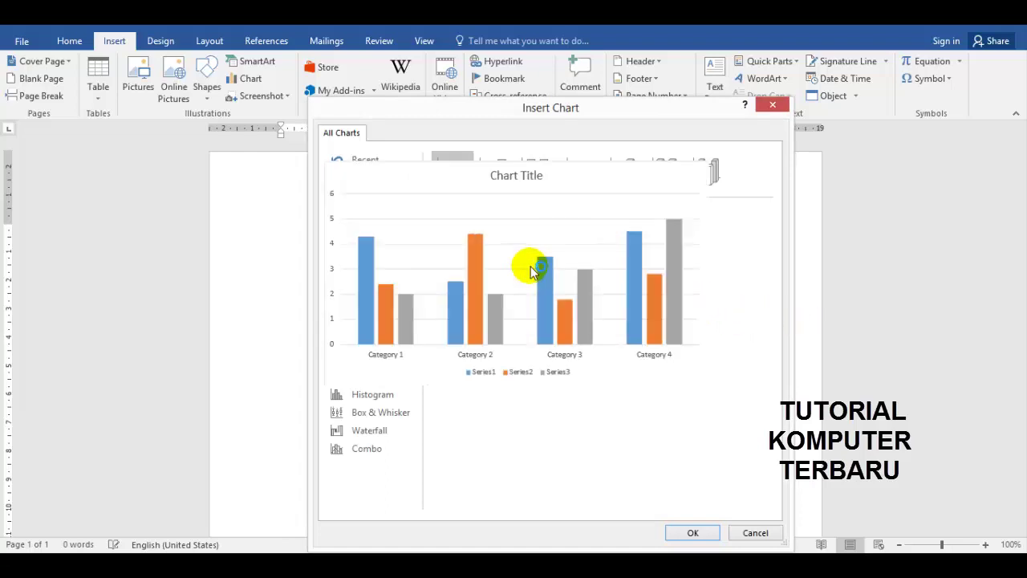
Insert the clustered column chart with its sample data sheet
click(694, 532)
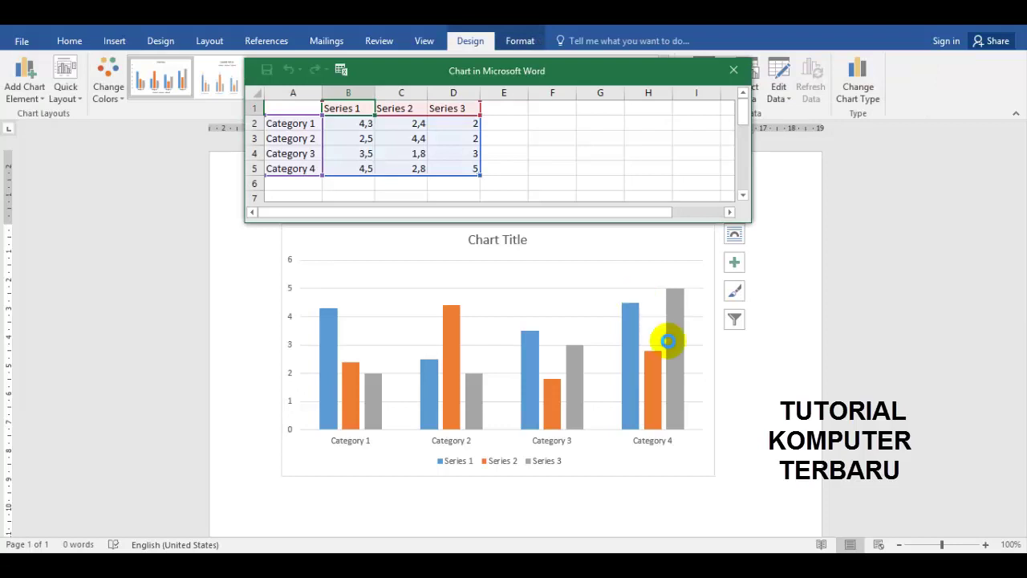
Rename the four categories in A2:A5 to Tahun 2011, Tahun 2012, Tahun 2013 and Tahun 2014
click(294, 123)
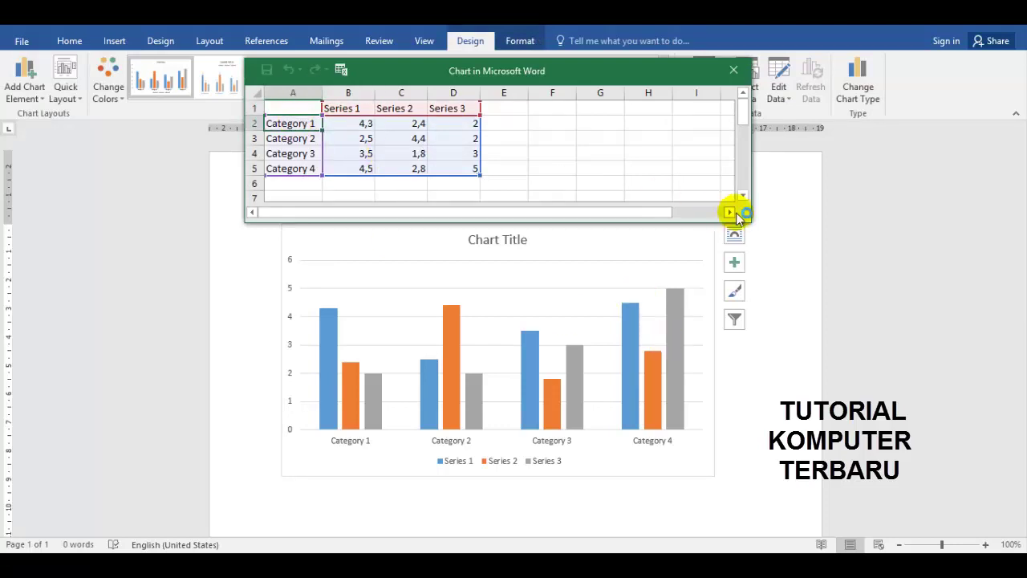
text(Tahu)
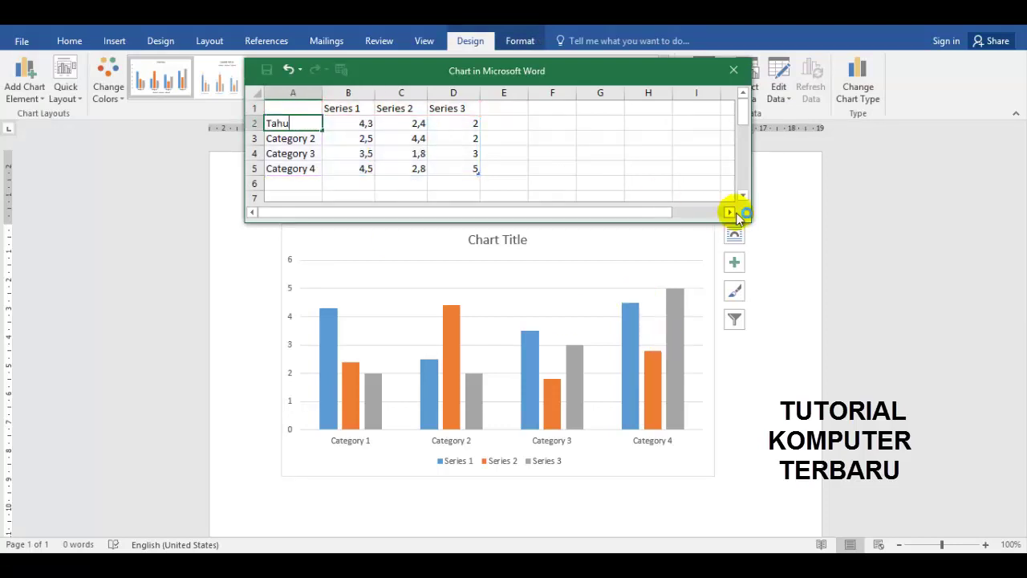
text(n 2011)
key(Return)
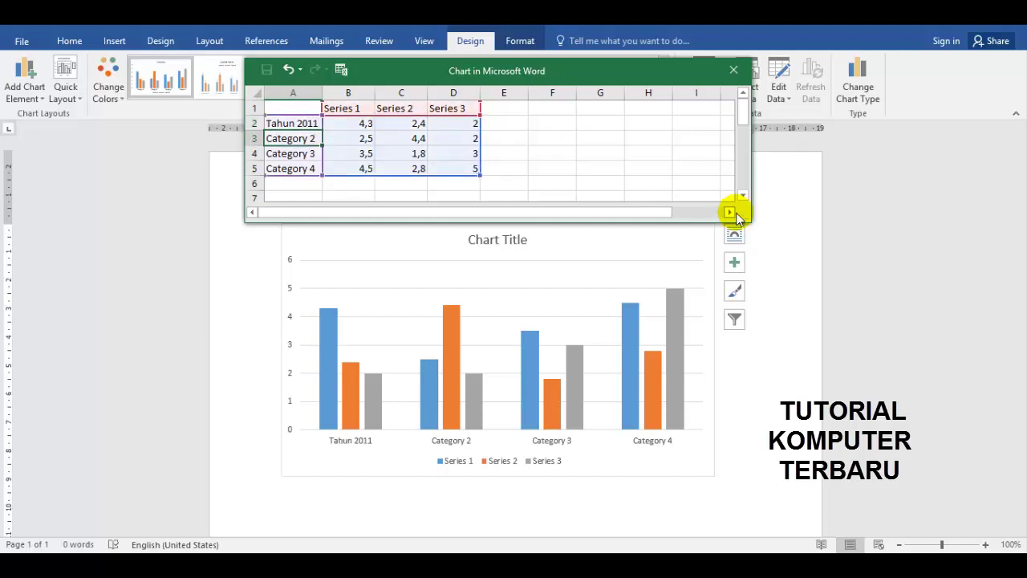
text(Tahun )
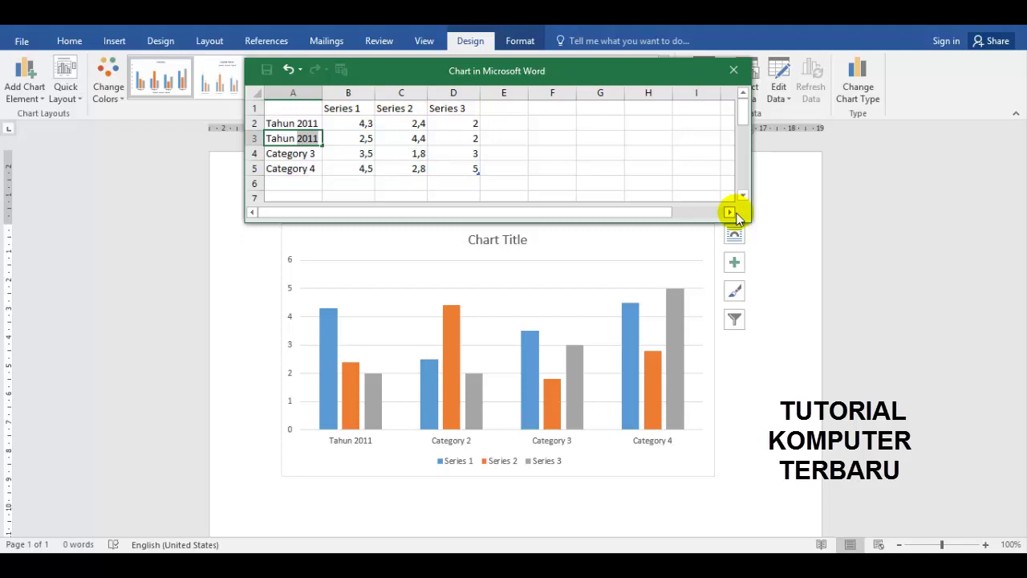
text(2011)
key(Return)
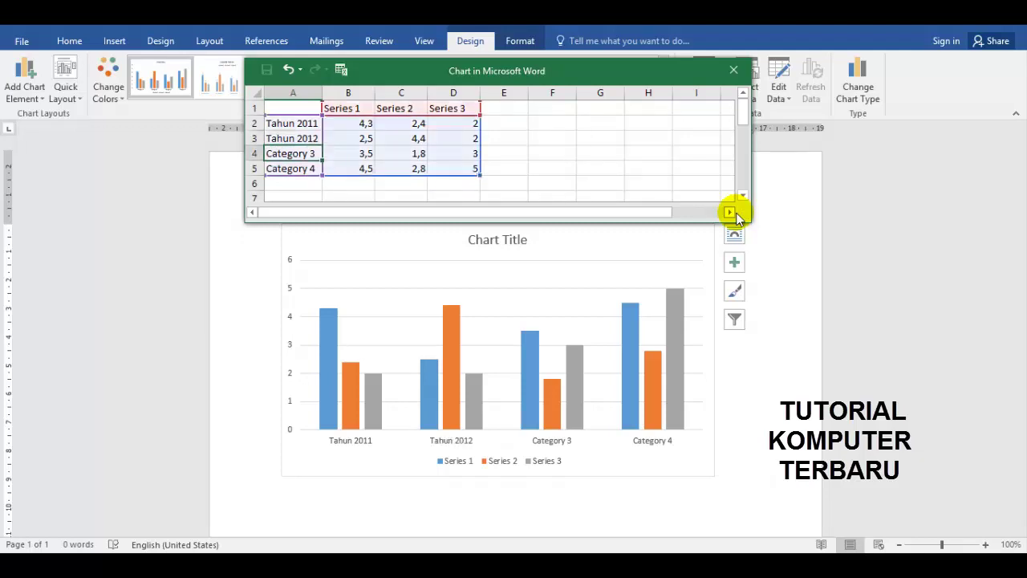
text(Tahun )
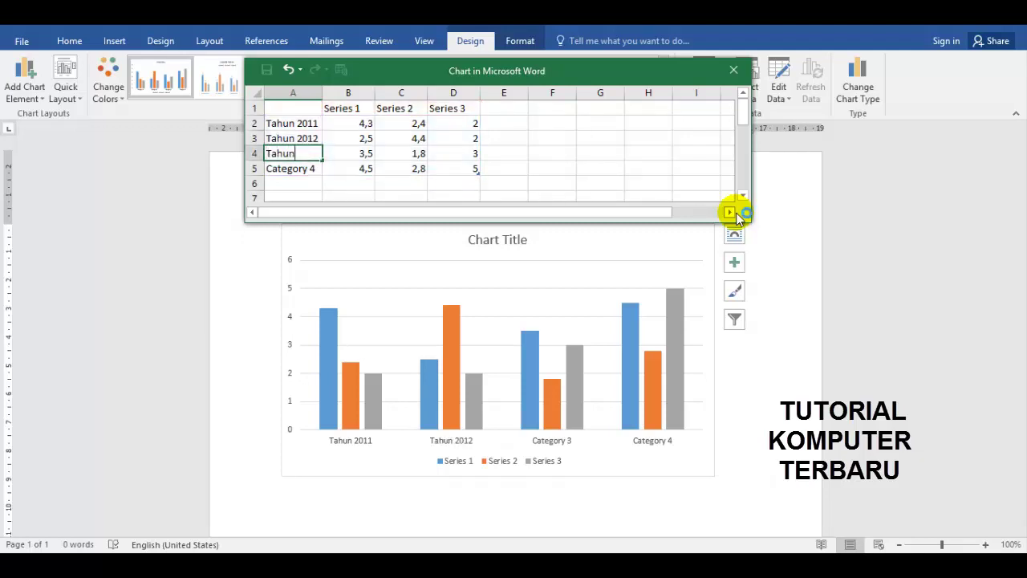
text(2013)
key(Return)
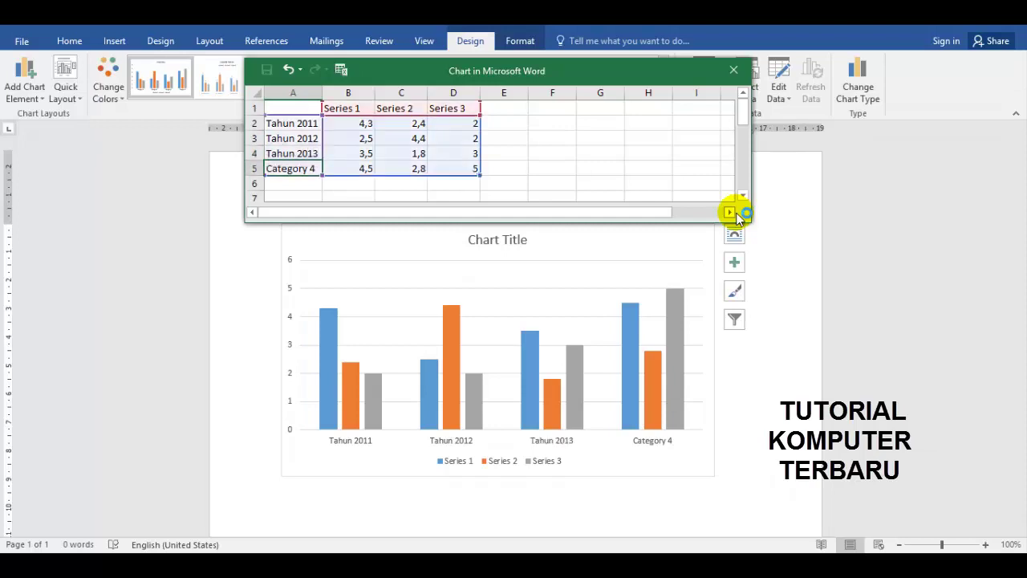
text(Tahun)
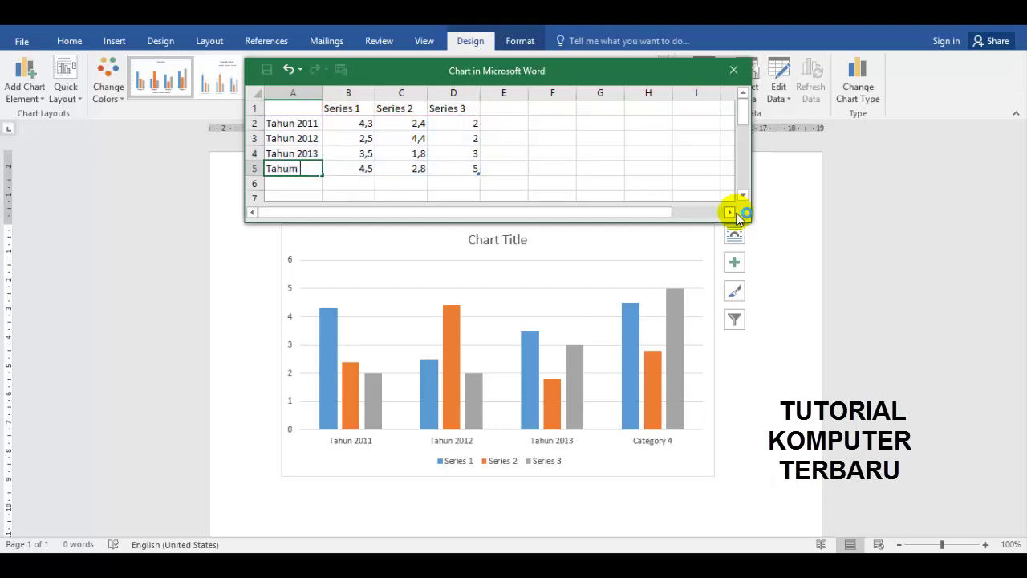
key(BackSpace)
key(Tab)
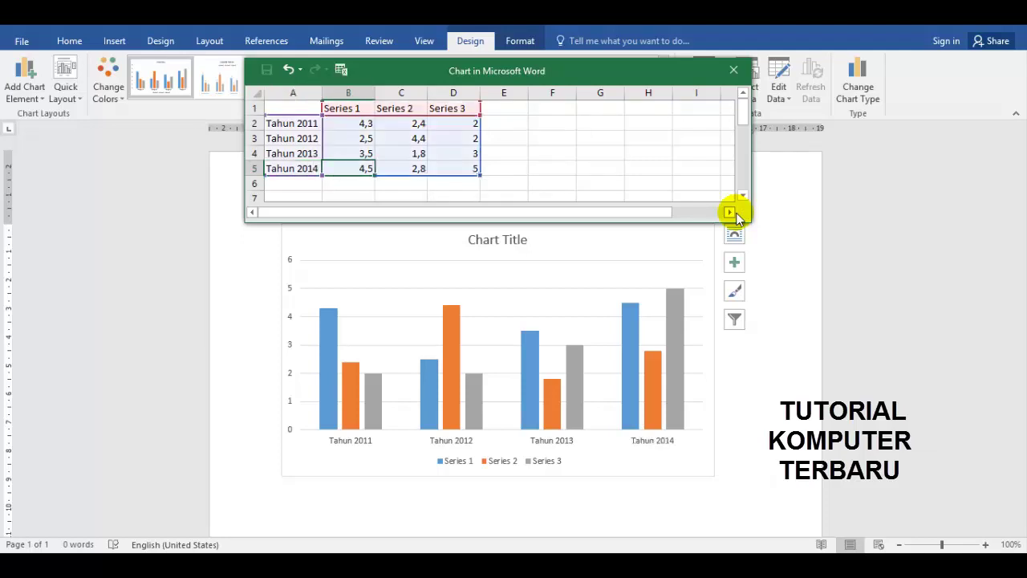
key(Up)
key(Up)
key(Up)
key(Up)
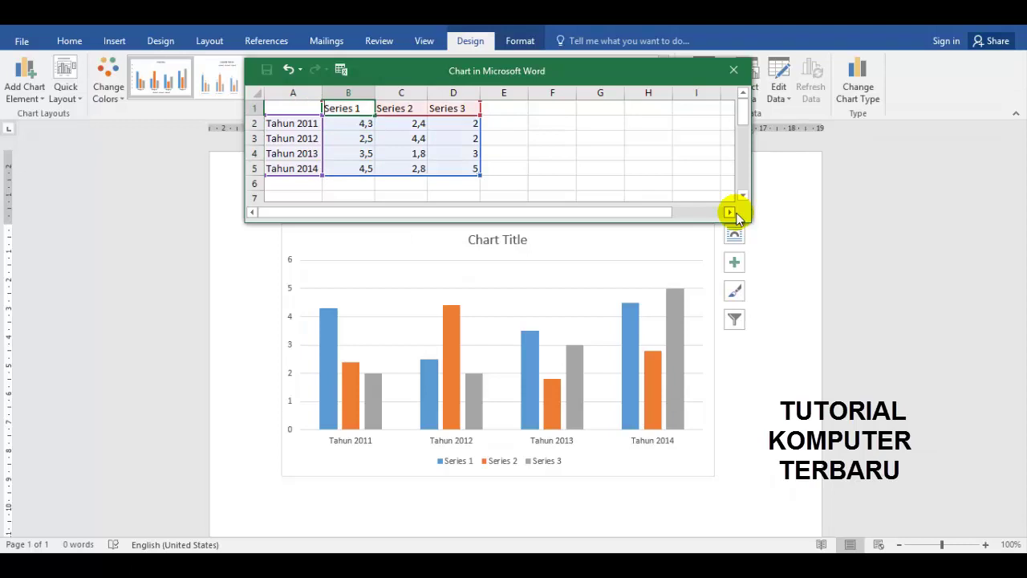
Try Cengkeh, then Cabai, as the first series name in B1
text(Cengkeh)
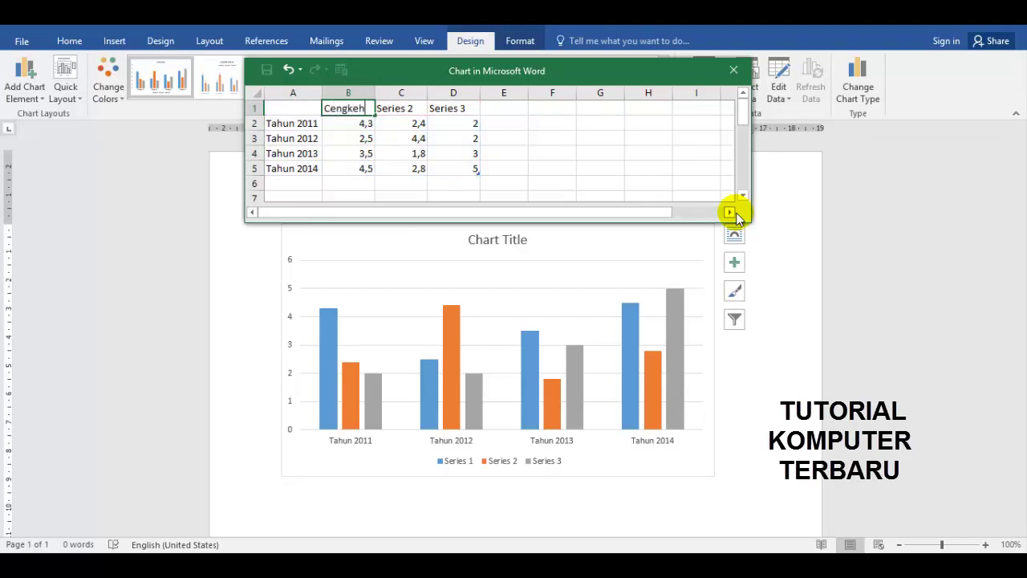
key(Tab)
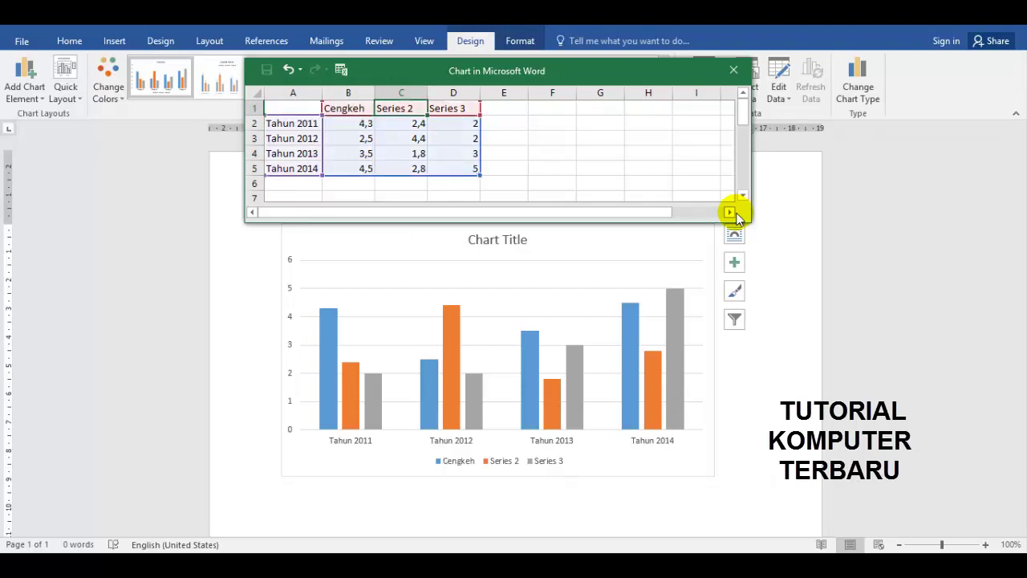
key(Left)
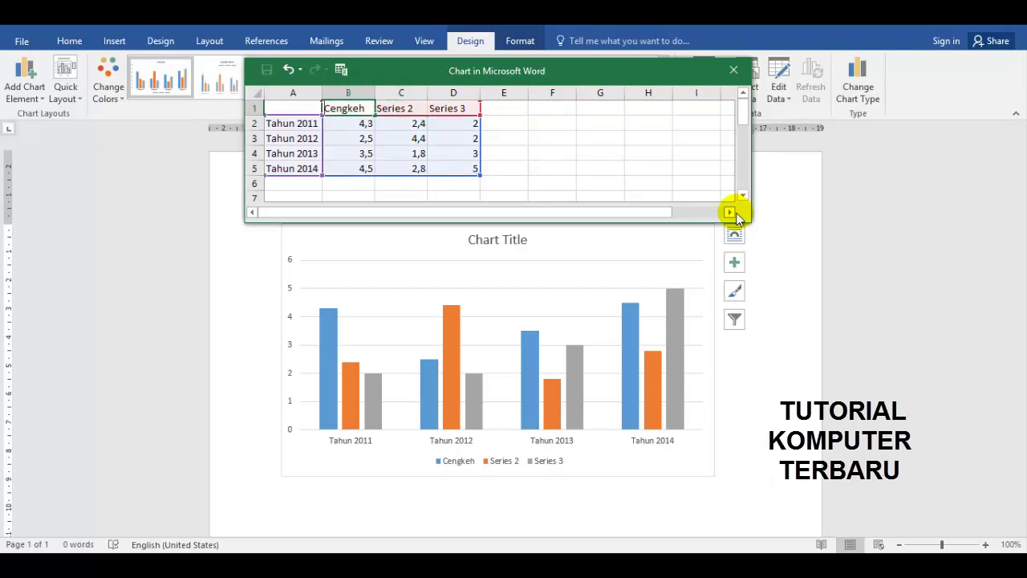
text(Cabai)
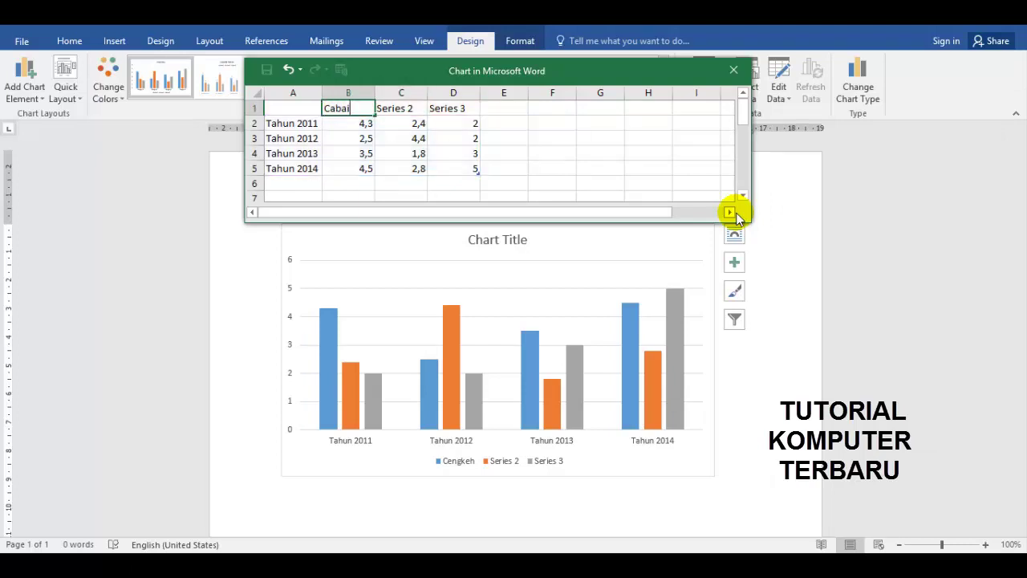
key(Tab)
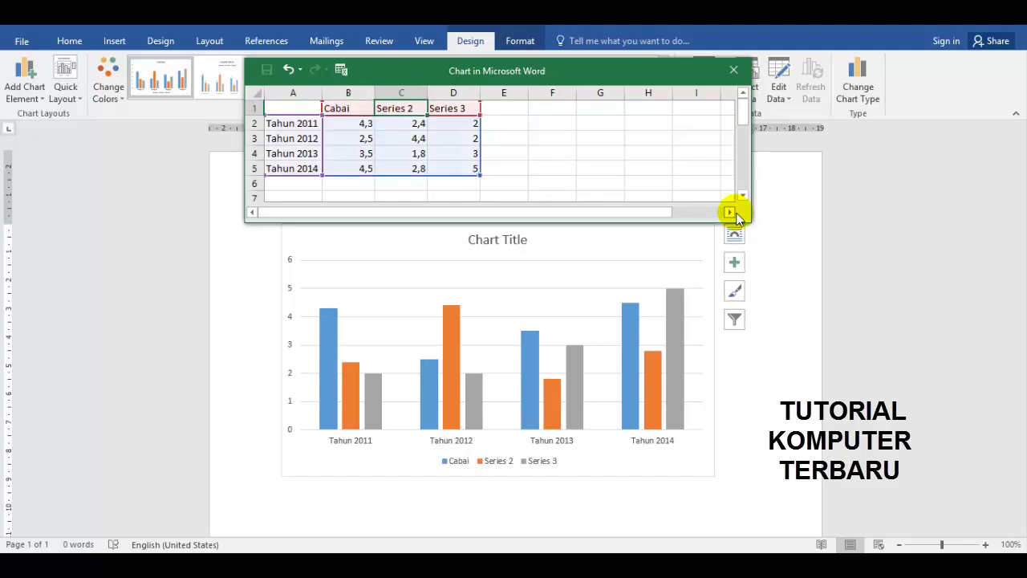
key(Left)
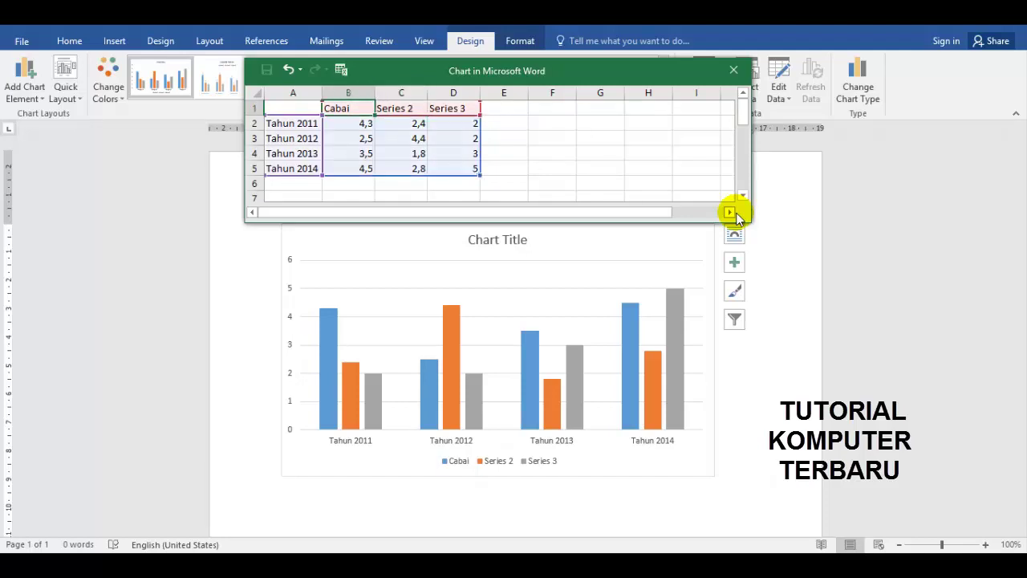
Name the three series Pepaya, Pisang and Jambu in B1, C1 and D1
text(Pepaya)
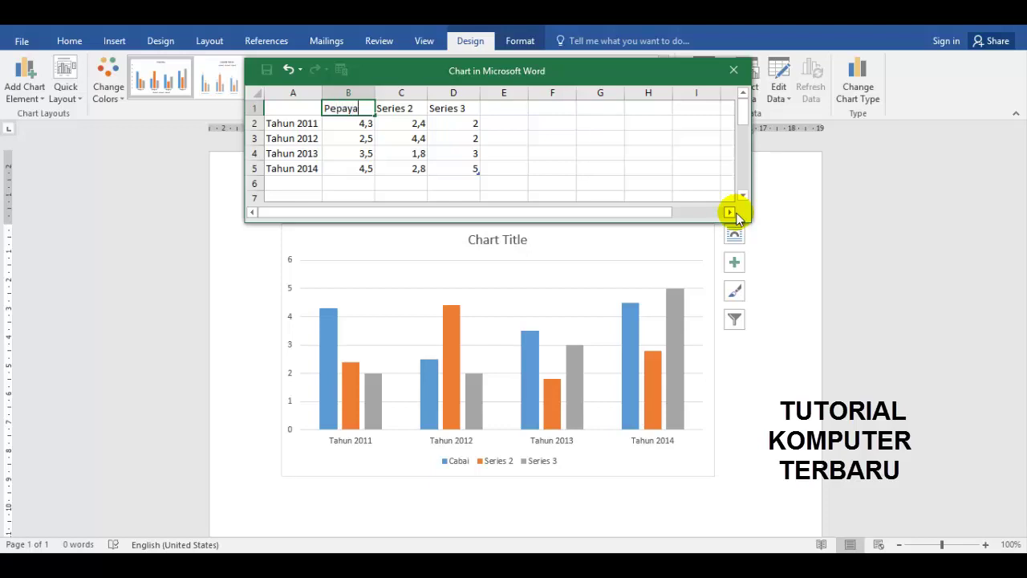
key(Tab)
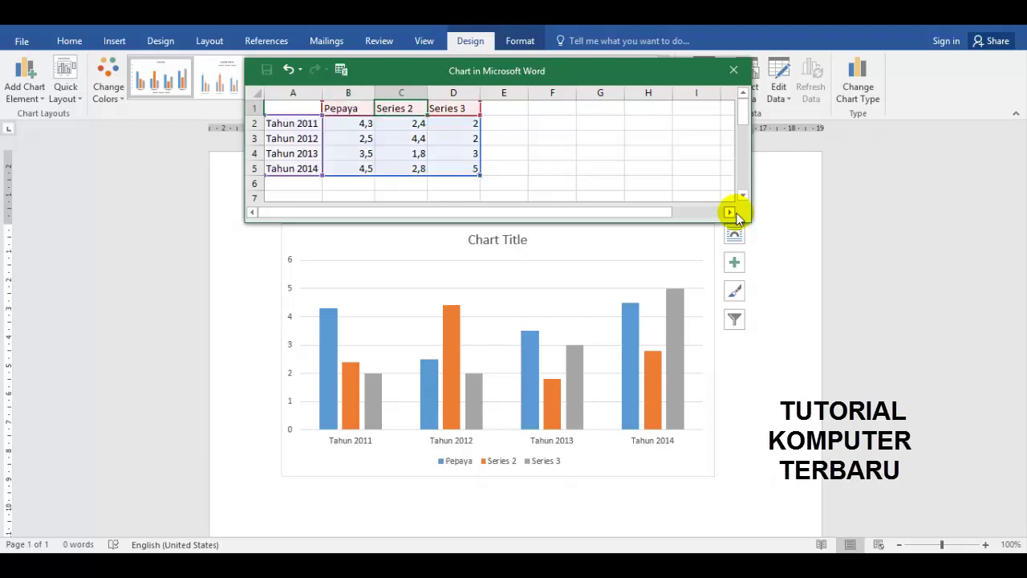
text(Piang)
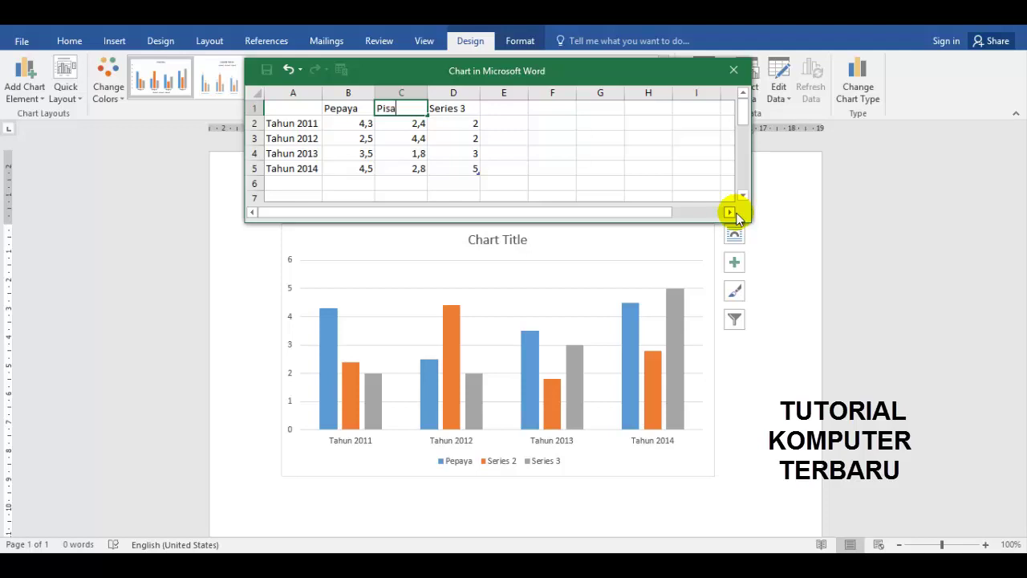
key(Tab)
text(Ja)
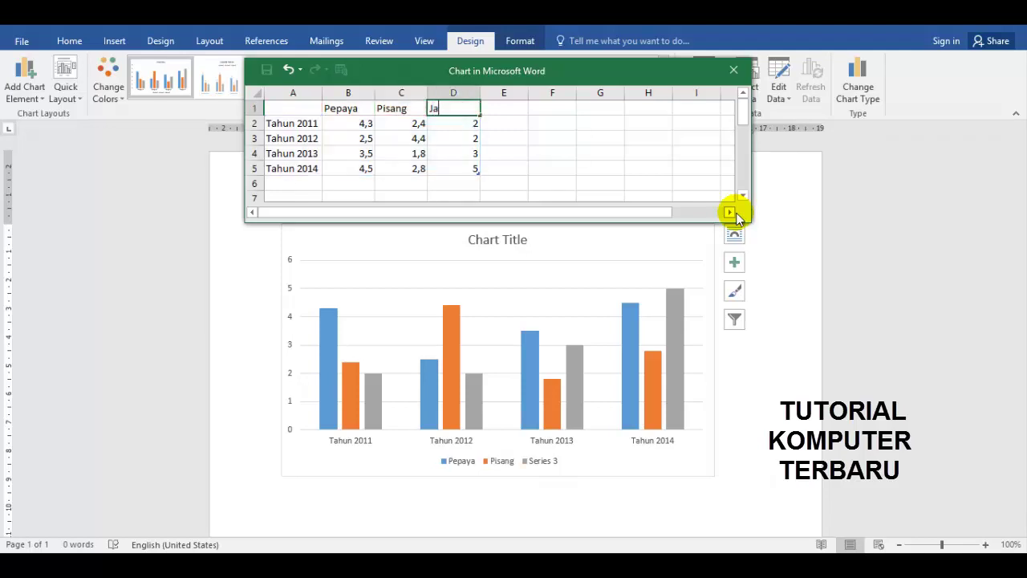
text(mbu)
key(Return)
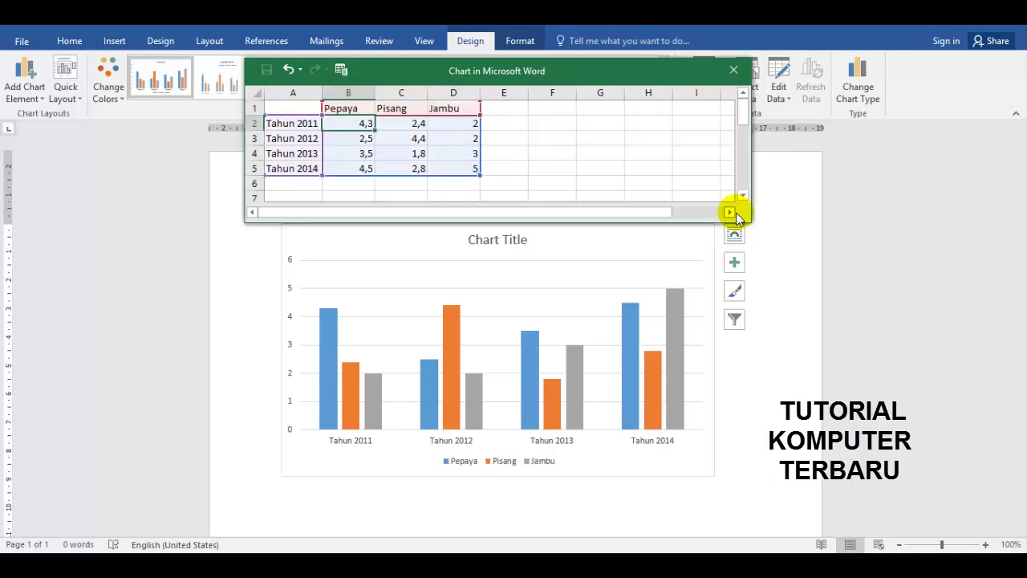
key(Down)
key(Down)
key(Down)
key(Down)
key(Down)
key(Down)
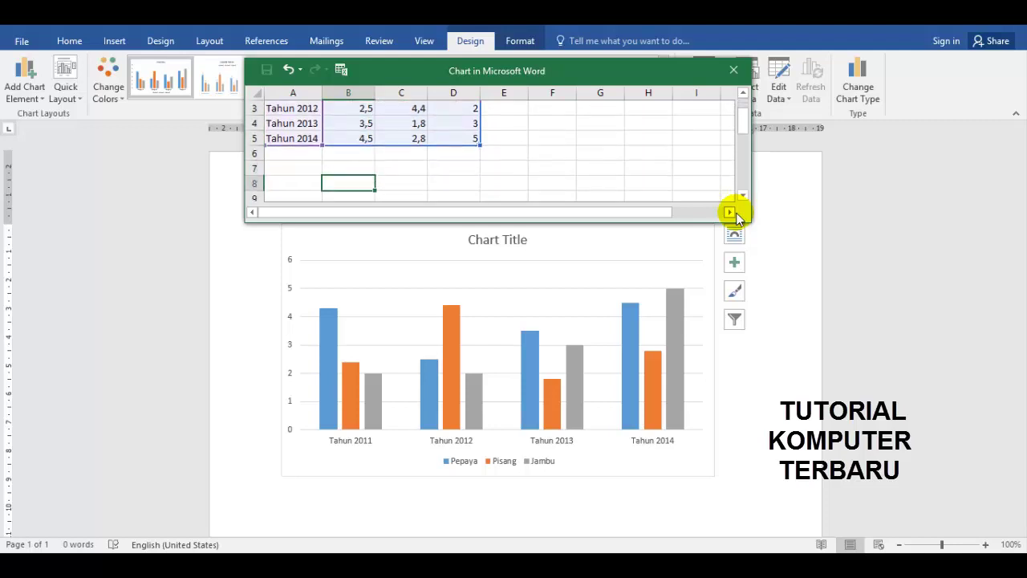
key(Up)
key(Up)
key(Up)
key(Up)
key(Up)
key(Up)
key(Up)
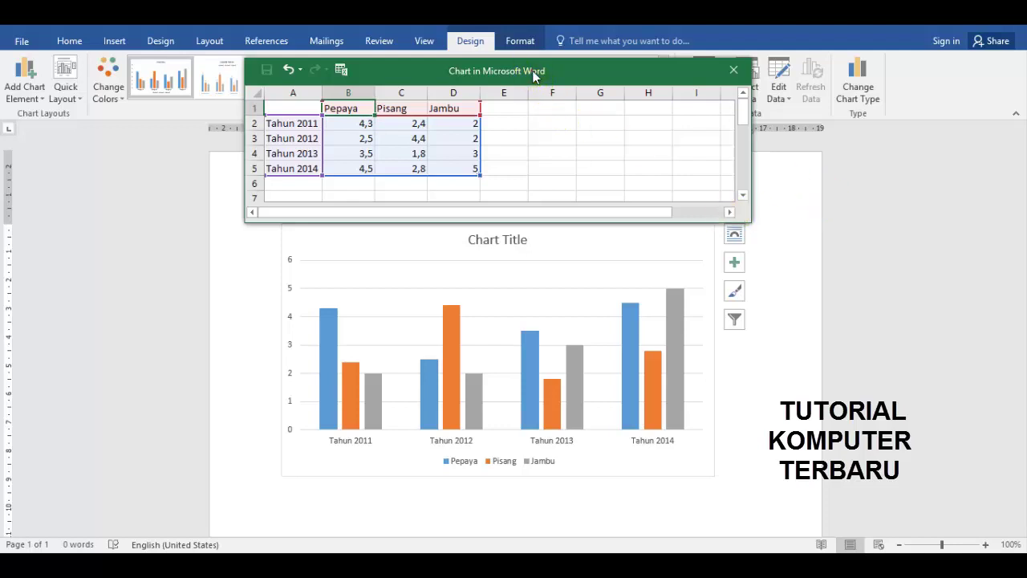
Move the data sheet aside and apply the gradient-shaded column style to the chart
mouse_move(534, 70)
mouse_down()
mouse_move(545, 94)
mouse_move(513, 126)
mouse_move(365, 143)
mouse_up()
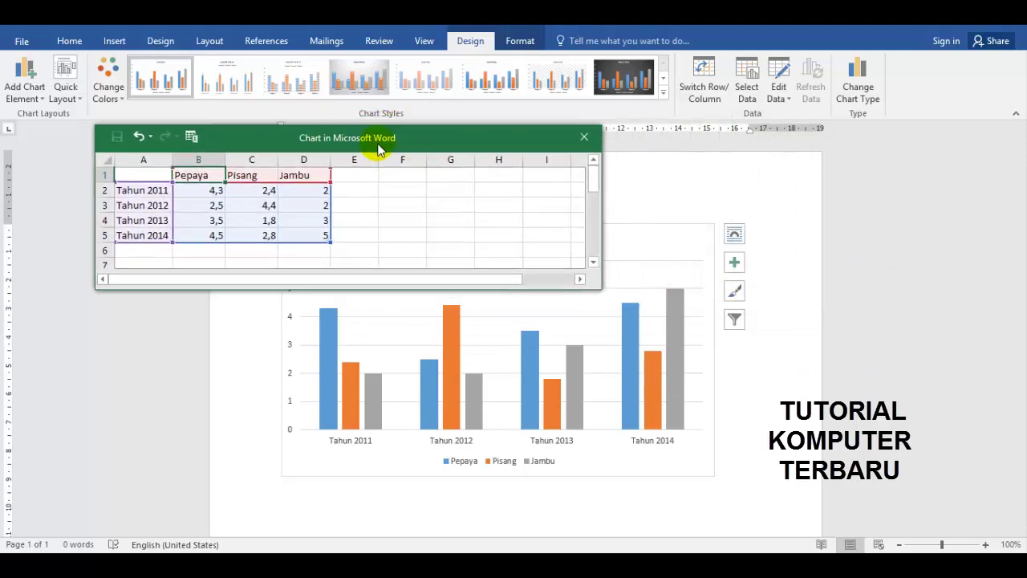
click(227, 81)
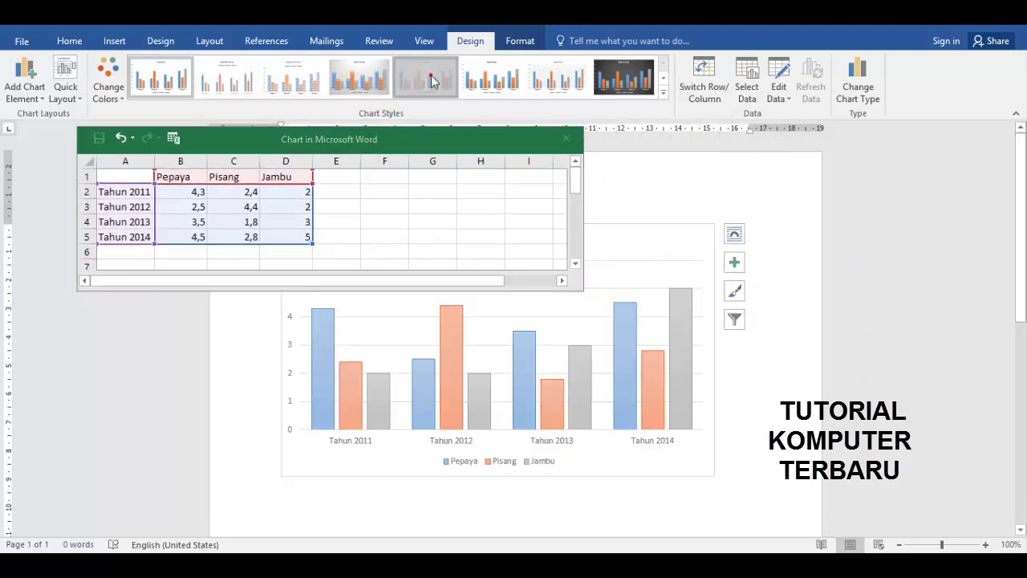
click(501, 86)
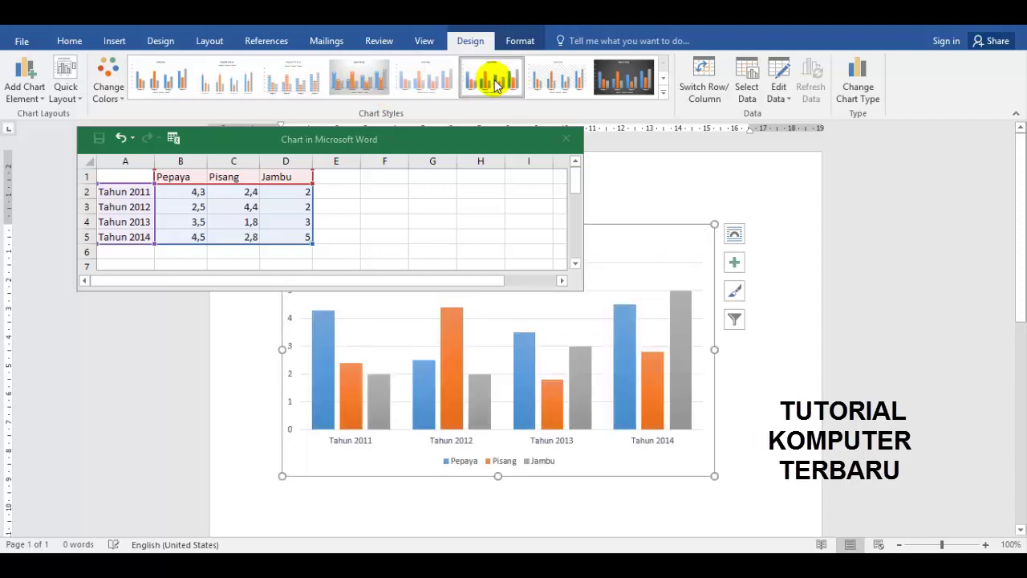
click(734, 263)
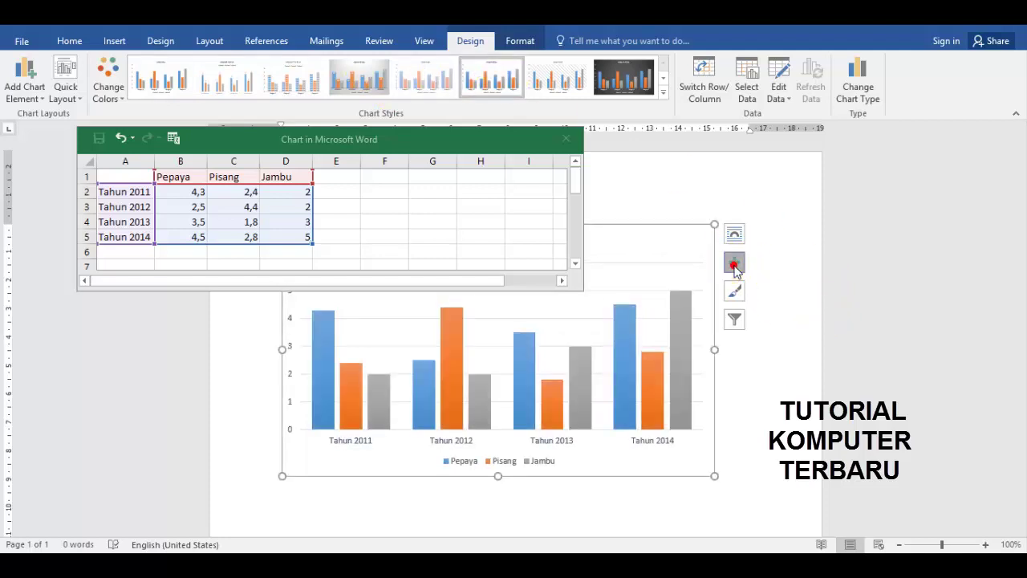
Try axis titles and data labels, then add a data table beneath the chart
click(773, 292)
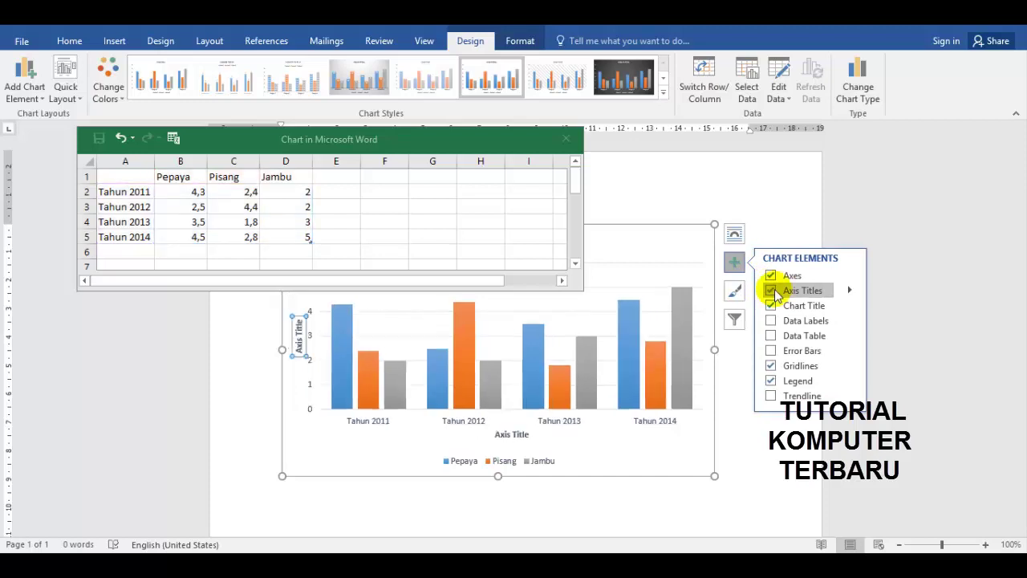
click(772, 292)
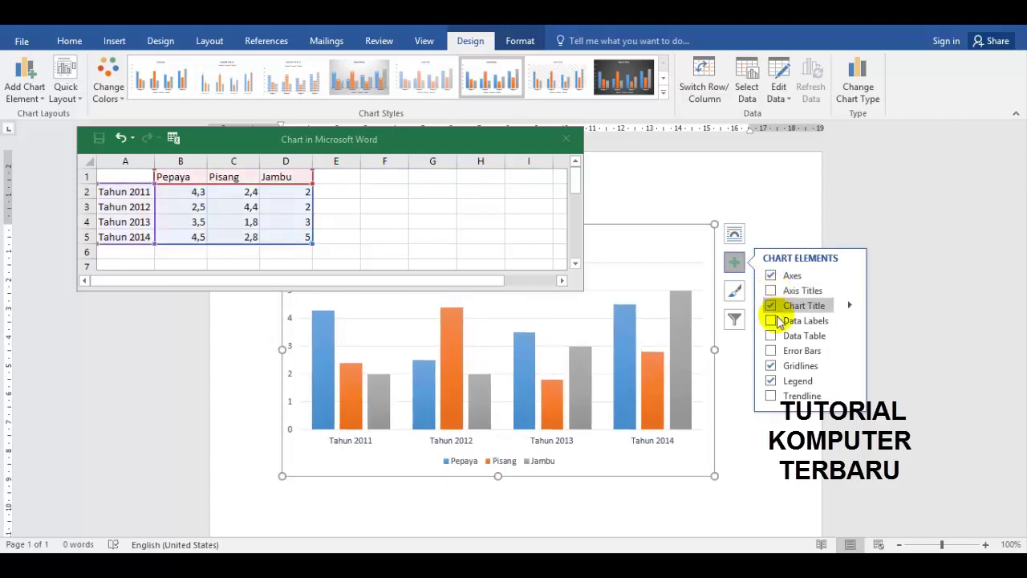
click(771, 321)
click(771, 321)
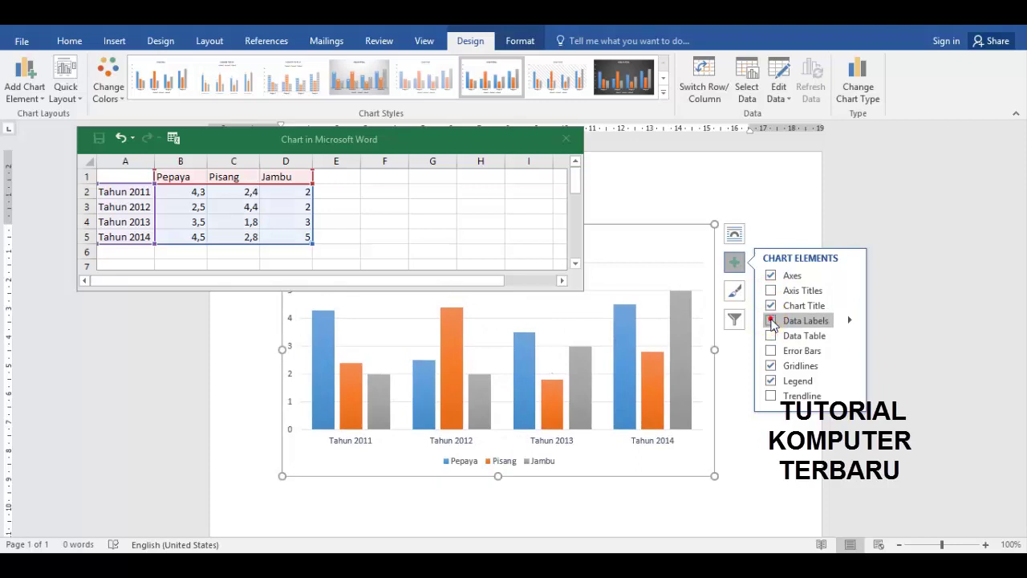
click(771, 336)
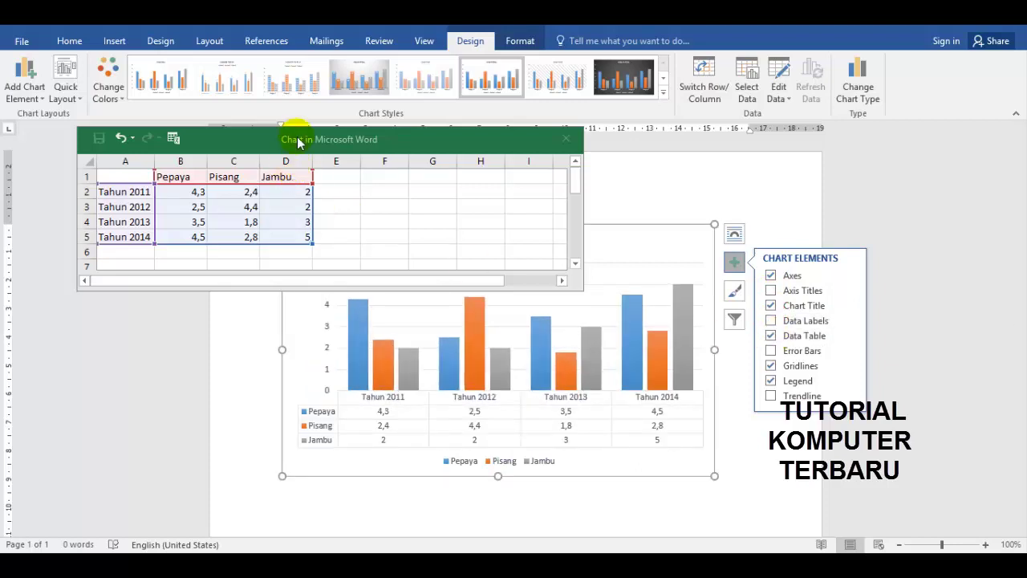
drag(296, 140, 246, 97)
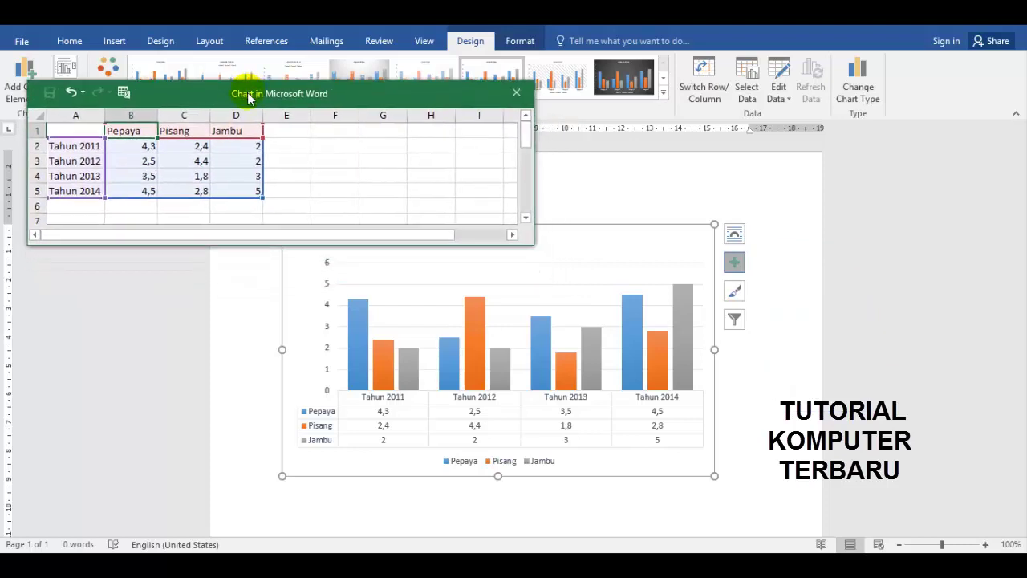
Try error bars and a linear Pepaya trendline, removing both again
click(735, 319)
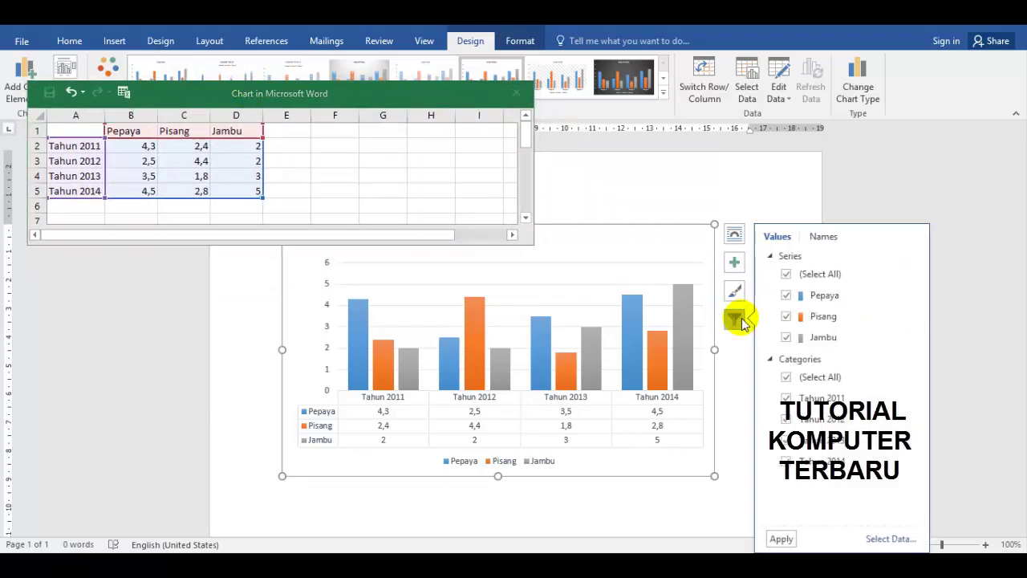
click(735, 263)
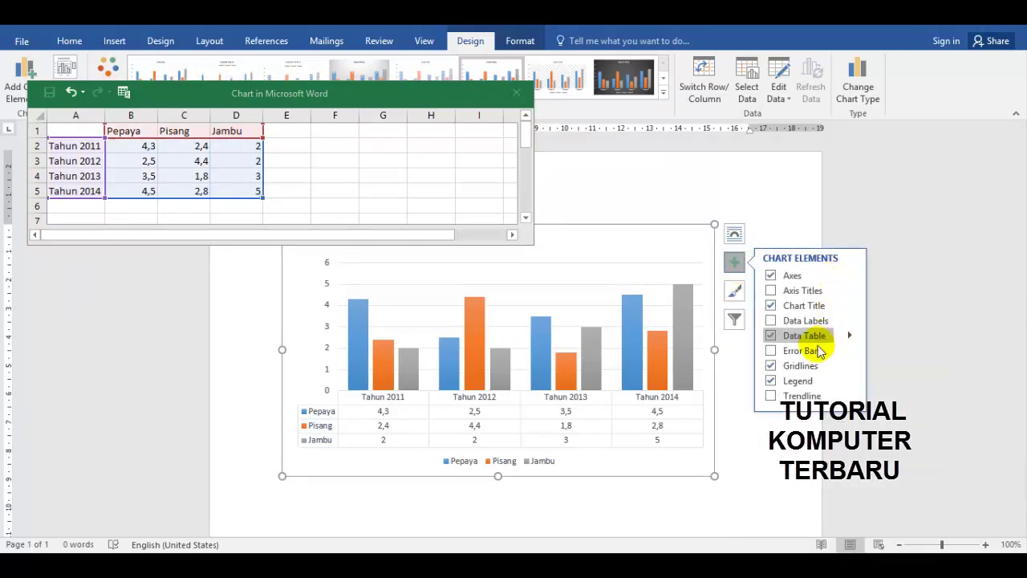
click(772, 351)
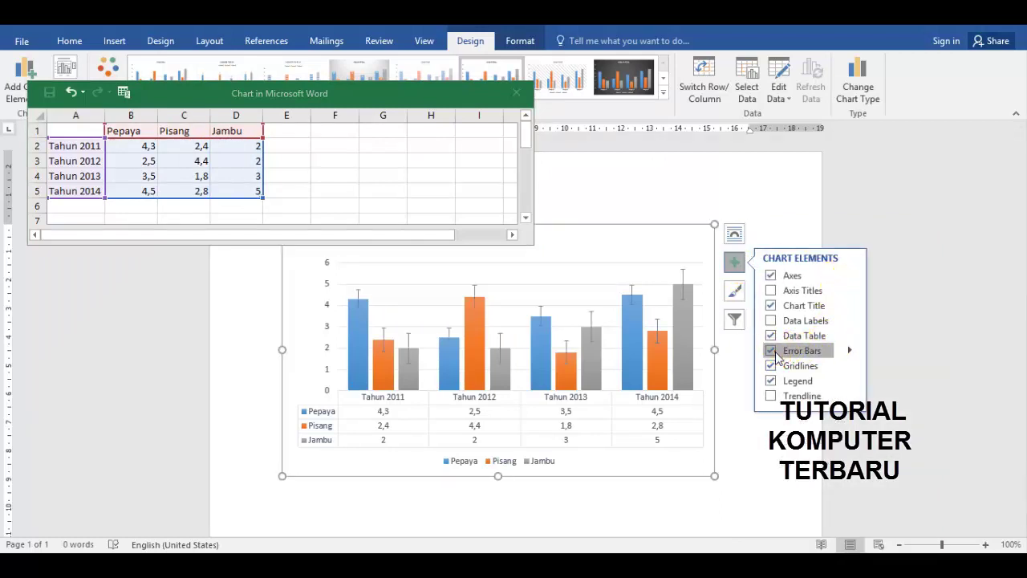
click(772, 352)
click(770, 396)
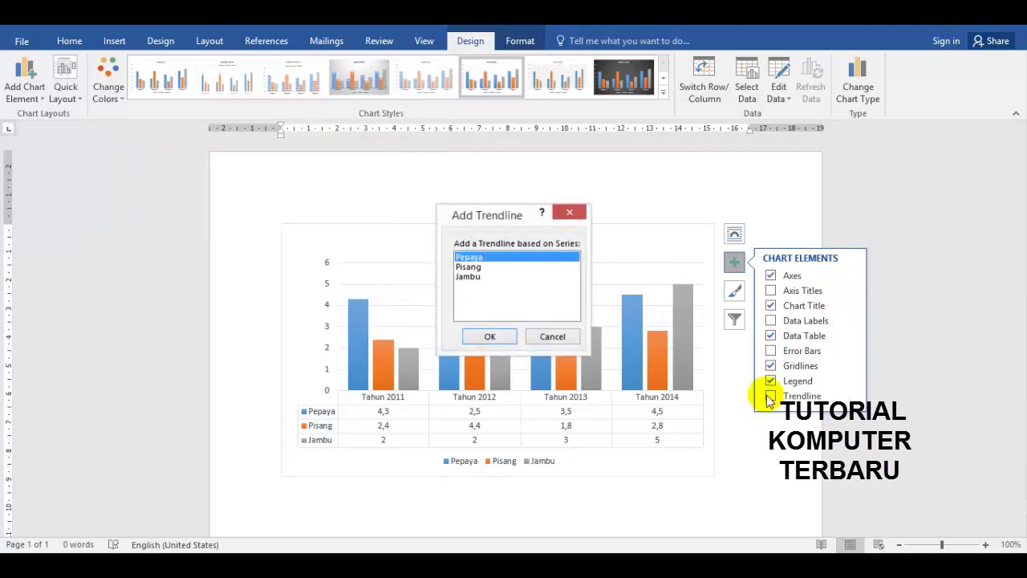
click(488, 336)
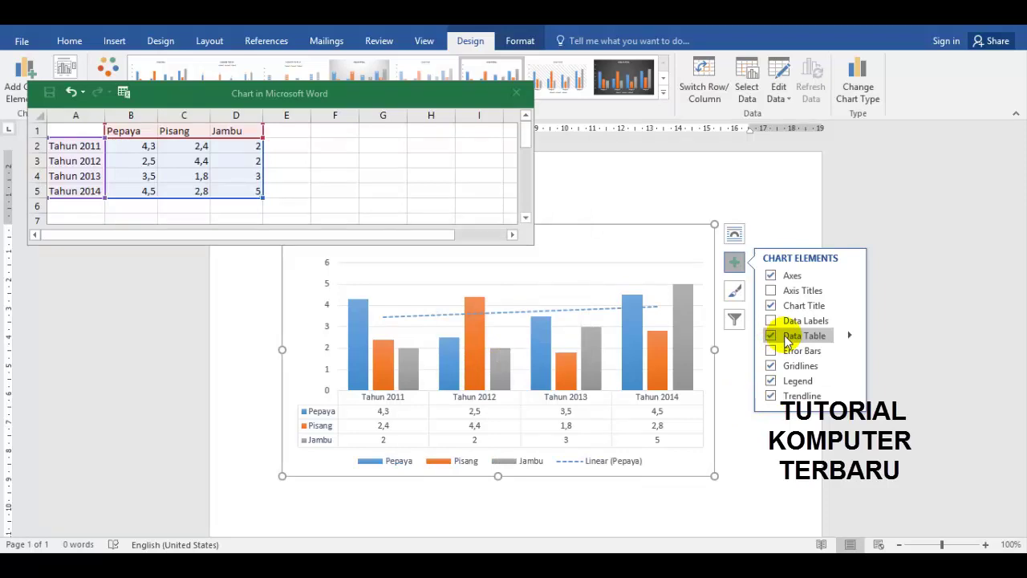
click(772, 400)
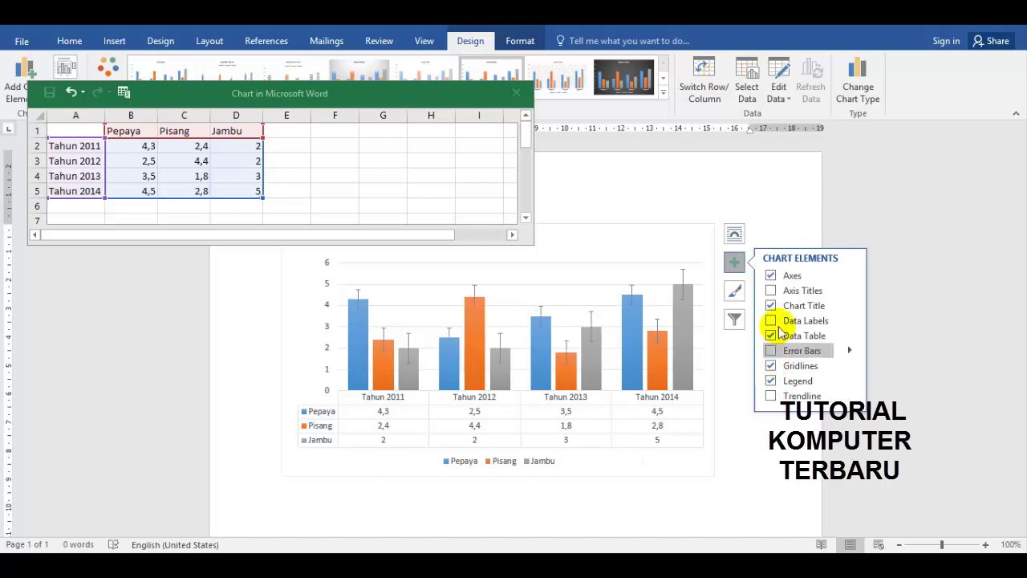
Add and remove a horizontal axis title, then close the chart elements list
click(849, 291)
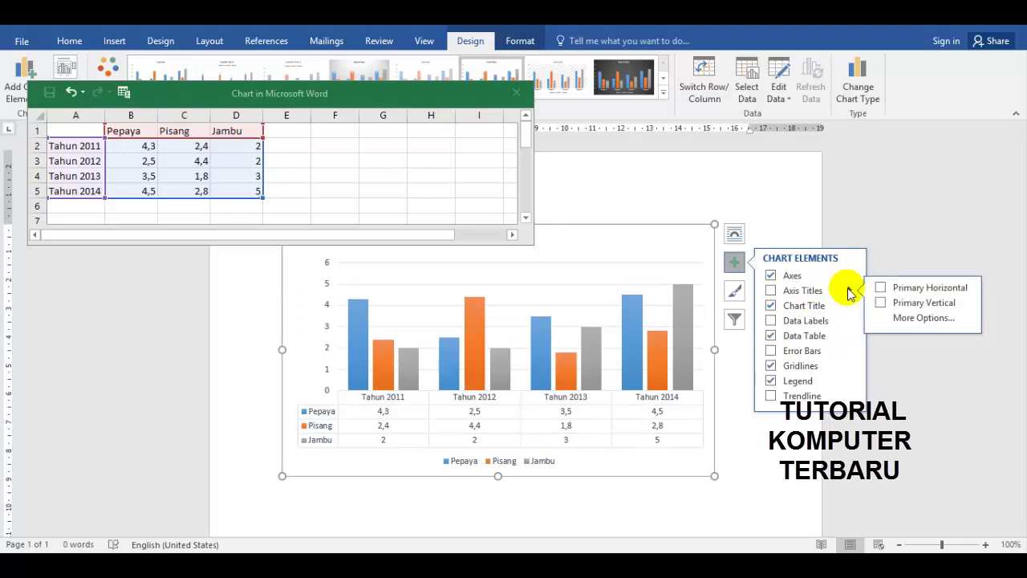
click(881, 288)
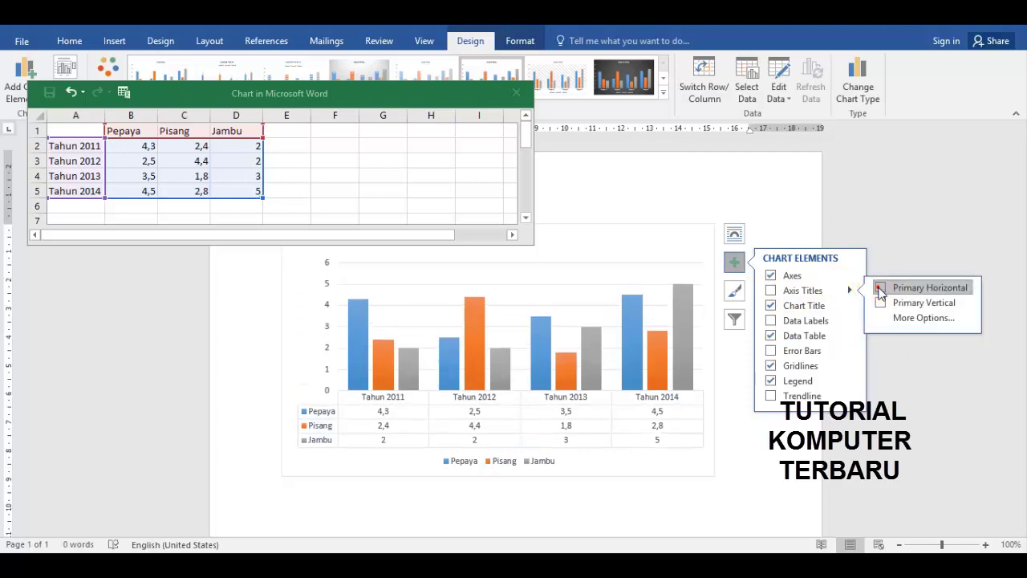
click(880, 288)
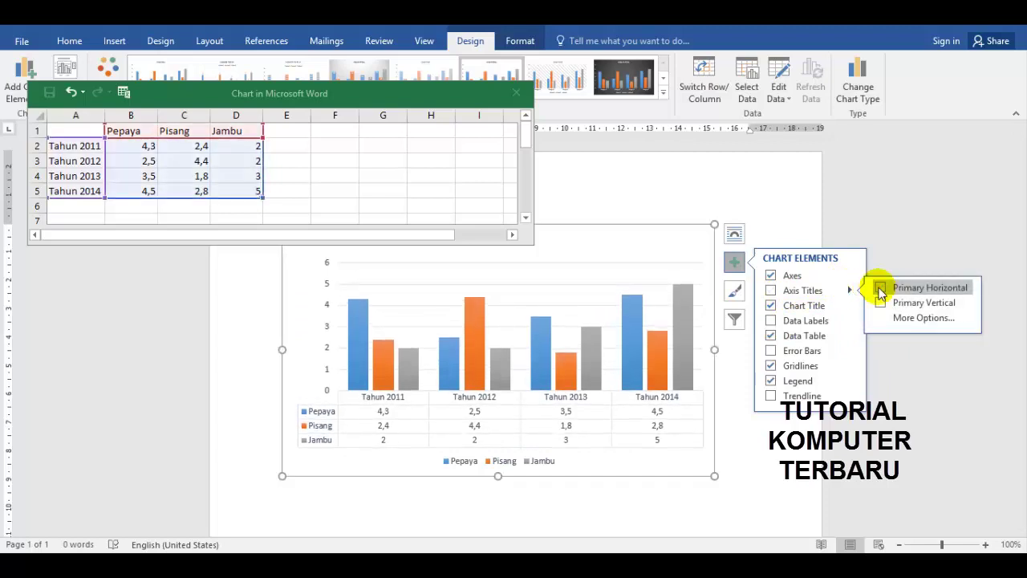
click(707, 202)
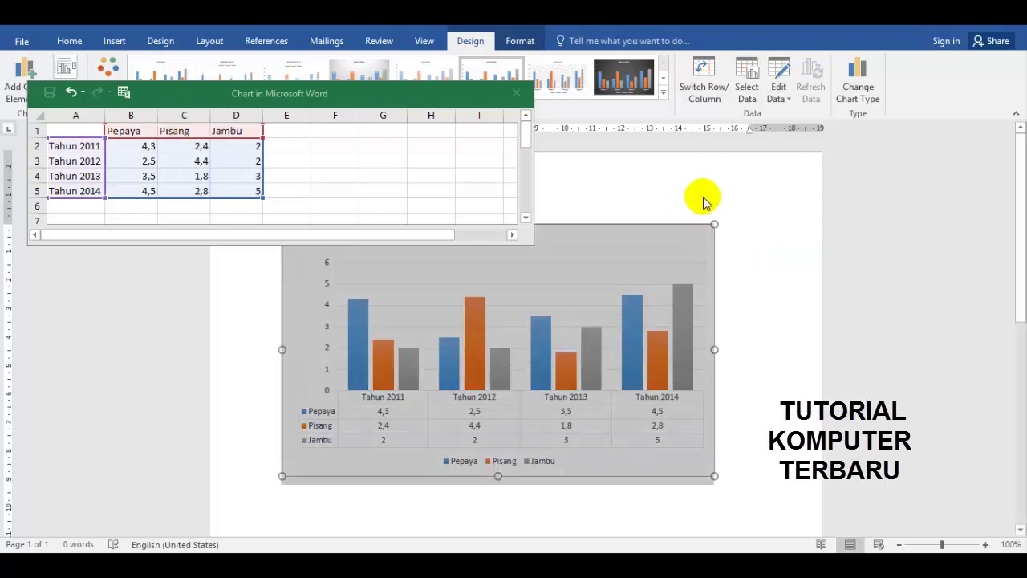
Apply the dark chart style, moving the data sheet out of the way
drag(278, 92, 240, 116)
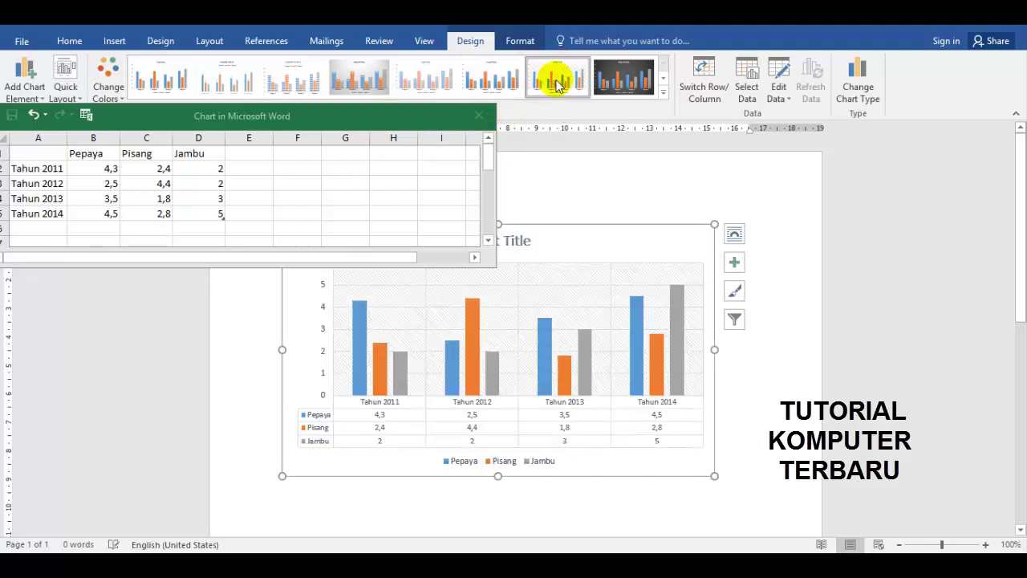
click(627, 85)
mouse_move(401, 112)
mouse_down()
mouse_move(389, 109)
mouse_move(683, 499)
mouse_move(613, 427)
mouse_move(590, 436)
mouse_move(711, 403)
mouse_move(882, 385)
mouse_move(394, 151)
mouse_move(439, 57)
mouse_move(425, 121)
mouse_move(442, 184)
mouse_move(431, 161)
mouse_up()
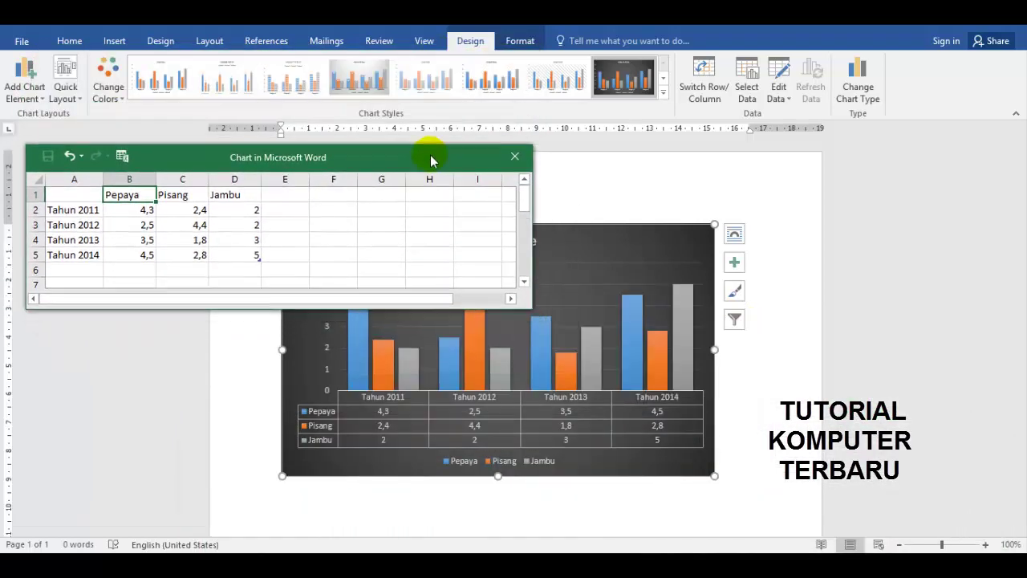
Recolour Pepaya, Pisang and Jambu green, blue and yellow with the Colorful palette
click(117, 109)
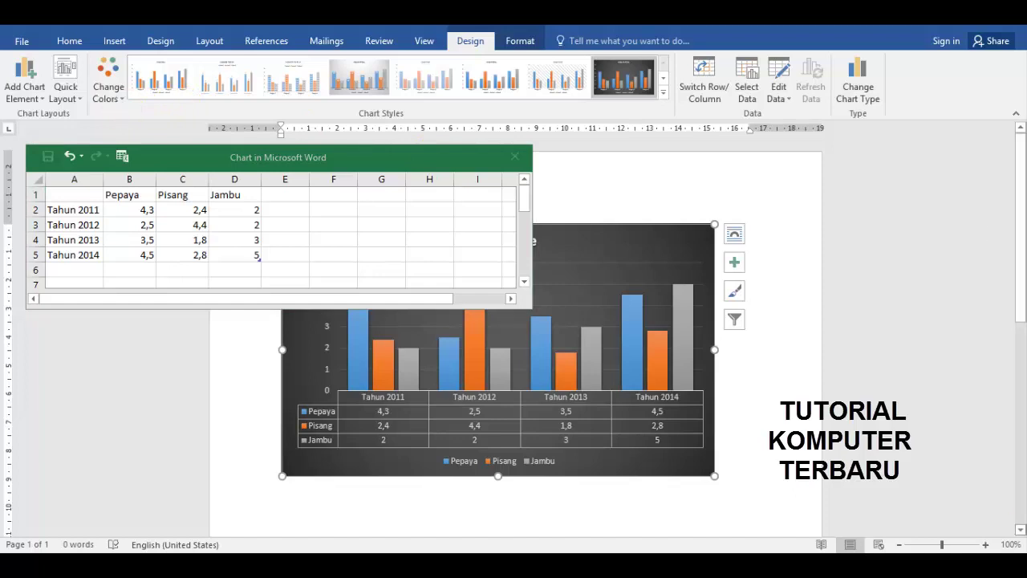
click(123, 101)
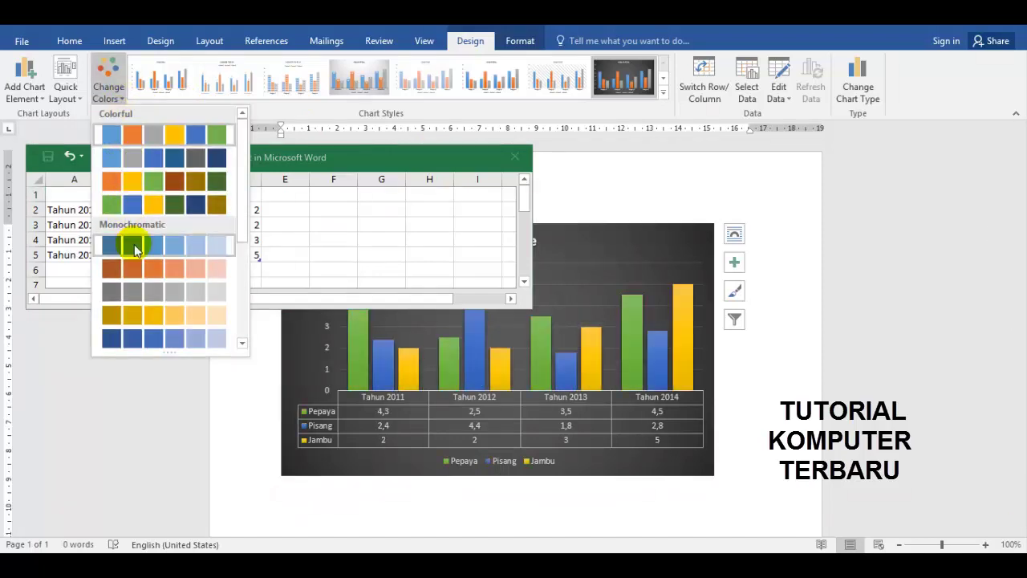
click(130, 201)
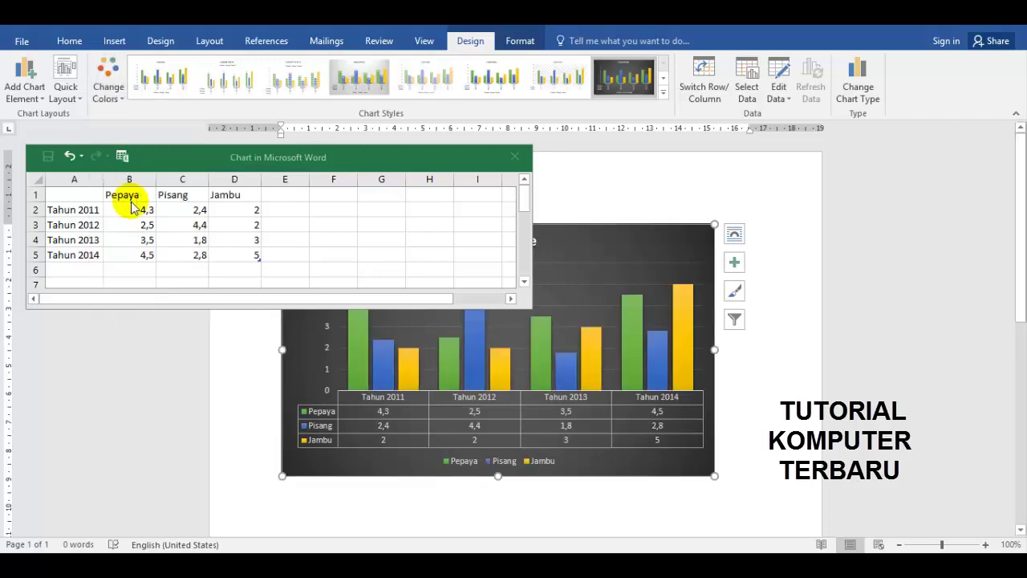
click(128, 195)
mouse_move(232, 158)
mouse_down()
mouse_move(472, 473)
mouse_move(431, 316)
mouse_up()
Title the chart 'Buah Buahan' and move the data sheet off the chart
click(499, 241)
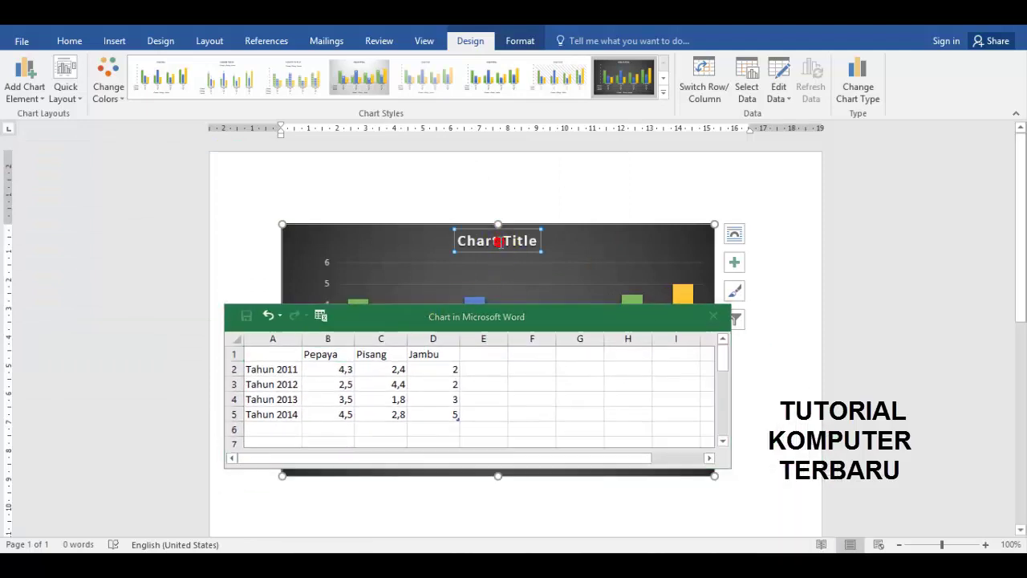
mouse_move(498, 240)
mouse_down()
mouse_move(458, 239)
mouse_move(538, 242)
mouse_up()
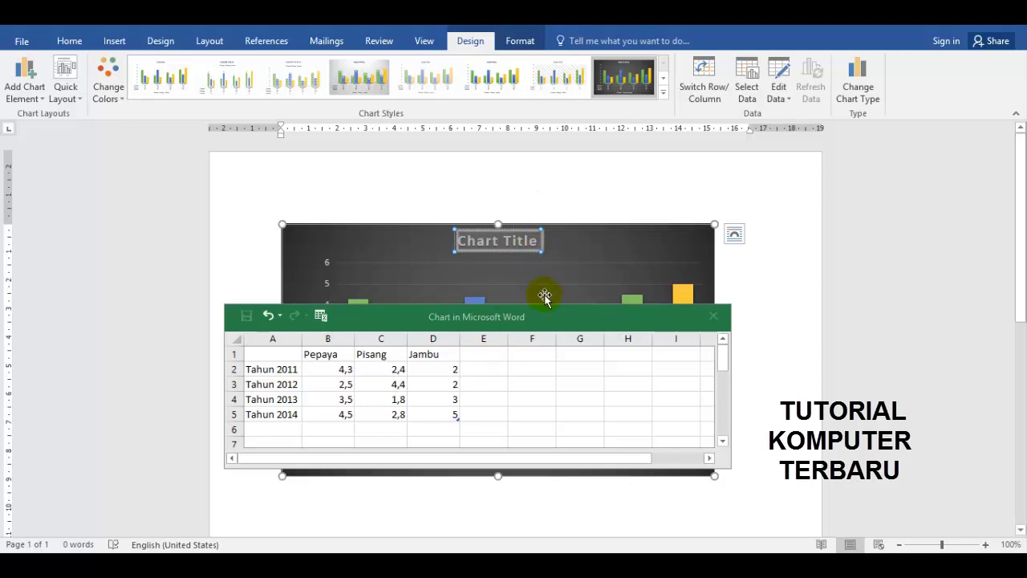
text(B)
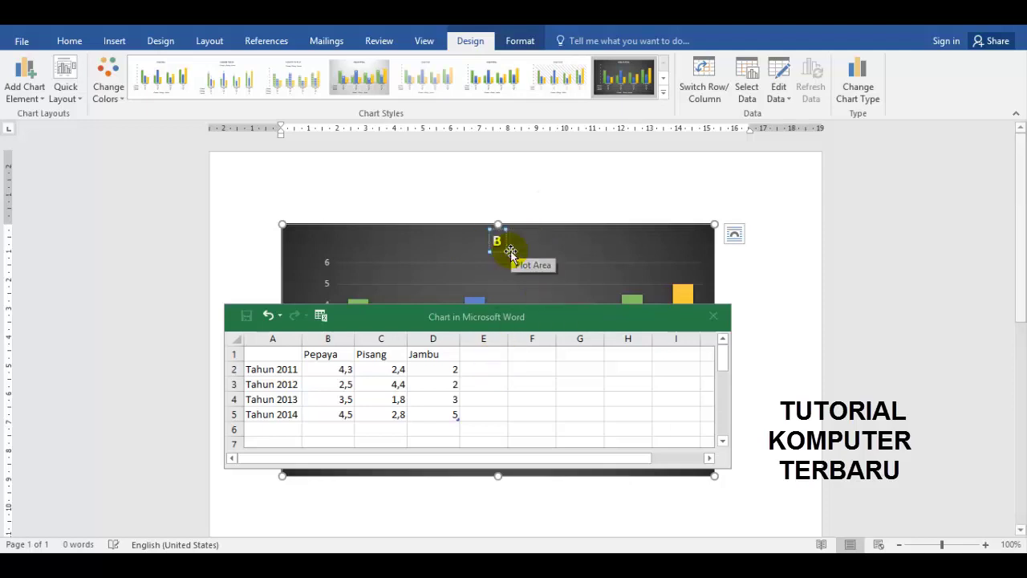
text(uah Bua)
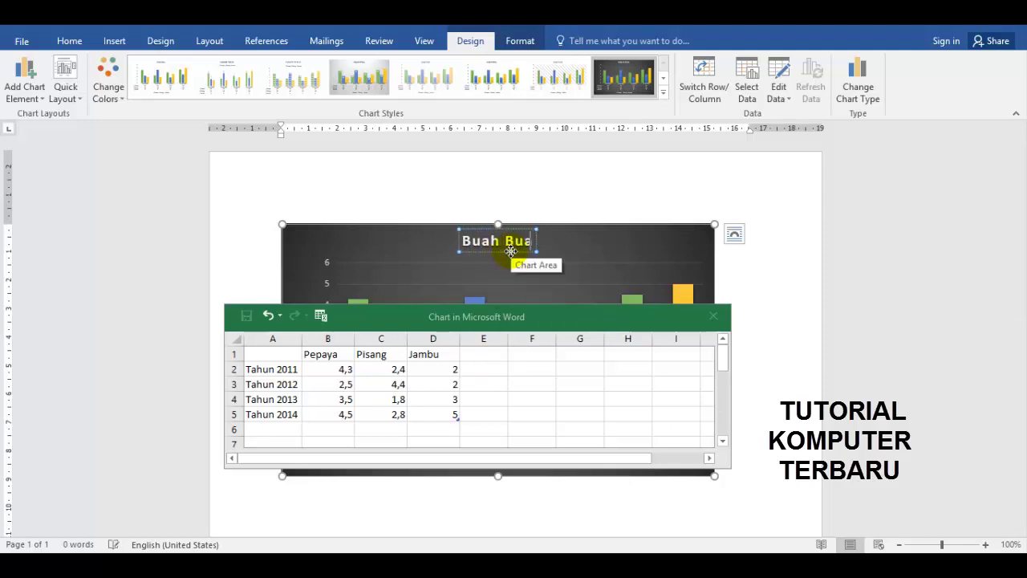
text(han)
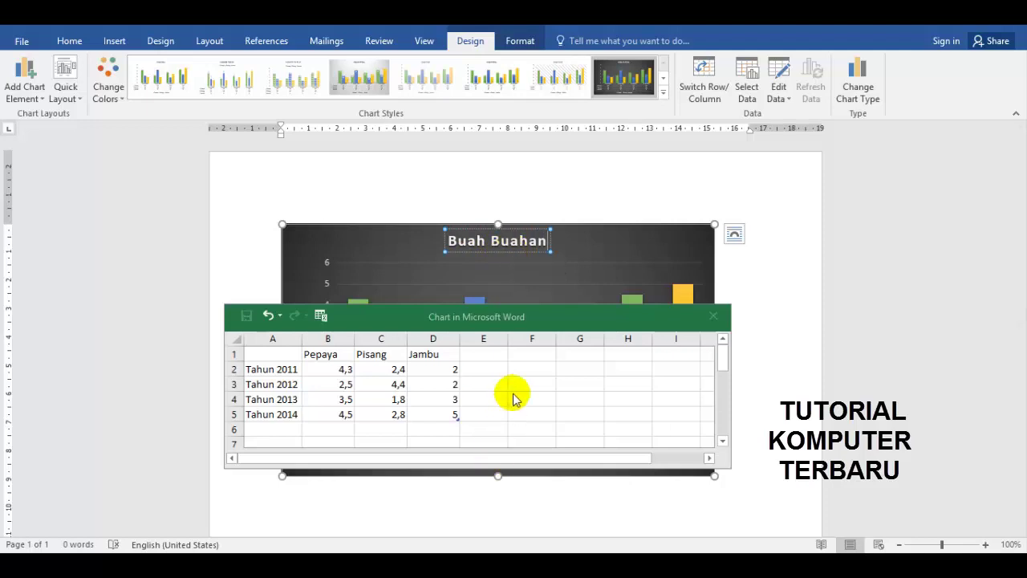
click(494, 309)
mouse_move(583, 362)
mouse_down()
mouse_move(653, 450)
mouse_move(487, 472)
mouse_move(210, 144)
mouse_move(404, 281)
mouse_up()
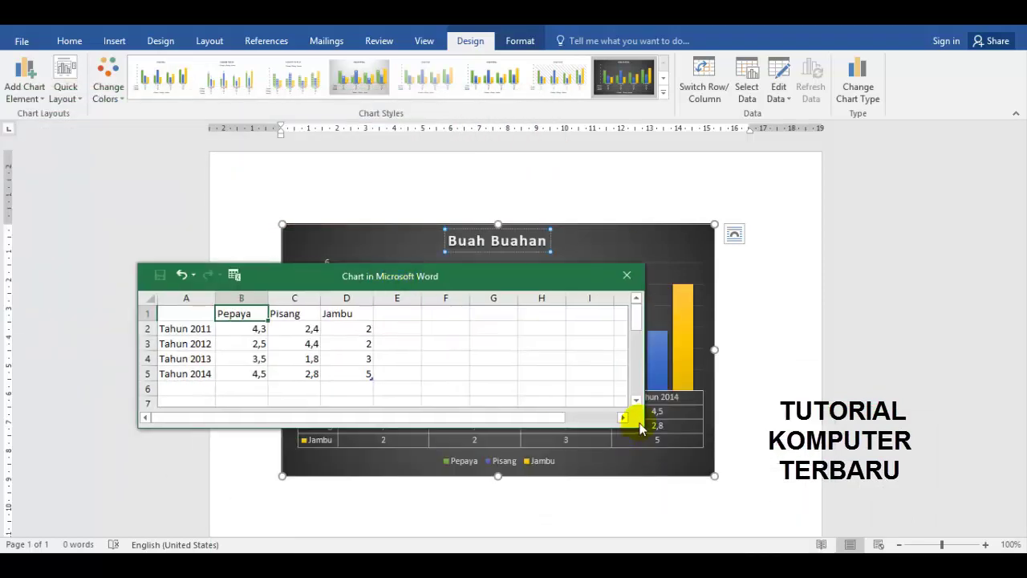
Reposition the data sheet window above the chart and select the chart again
click(848, 408)
mouse_move(398, 276)
mouse_down()
mouse_move(642, 70)
mouse_move(503, 70)
mouse_up()
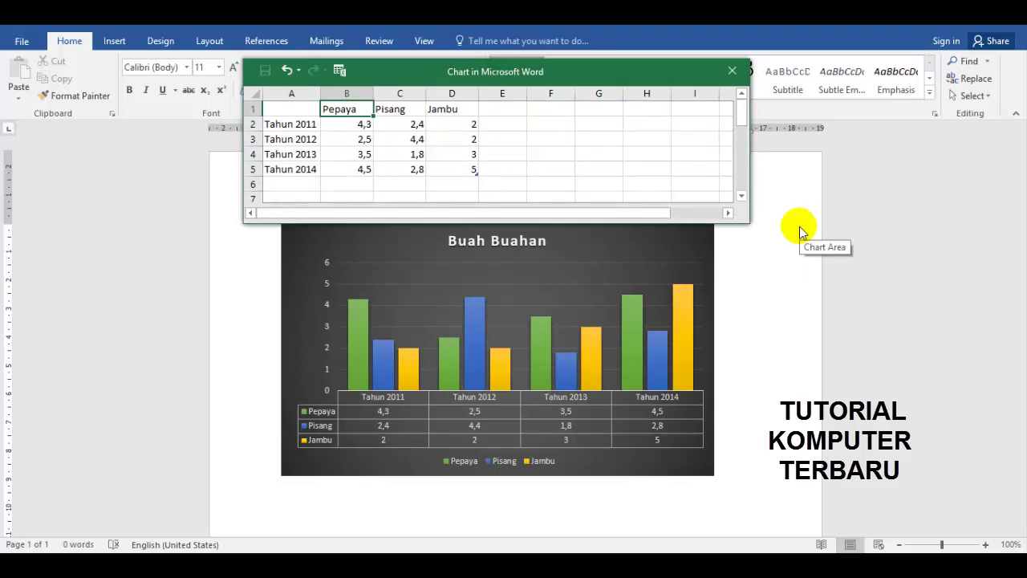
click(314, 127)
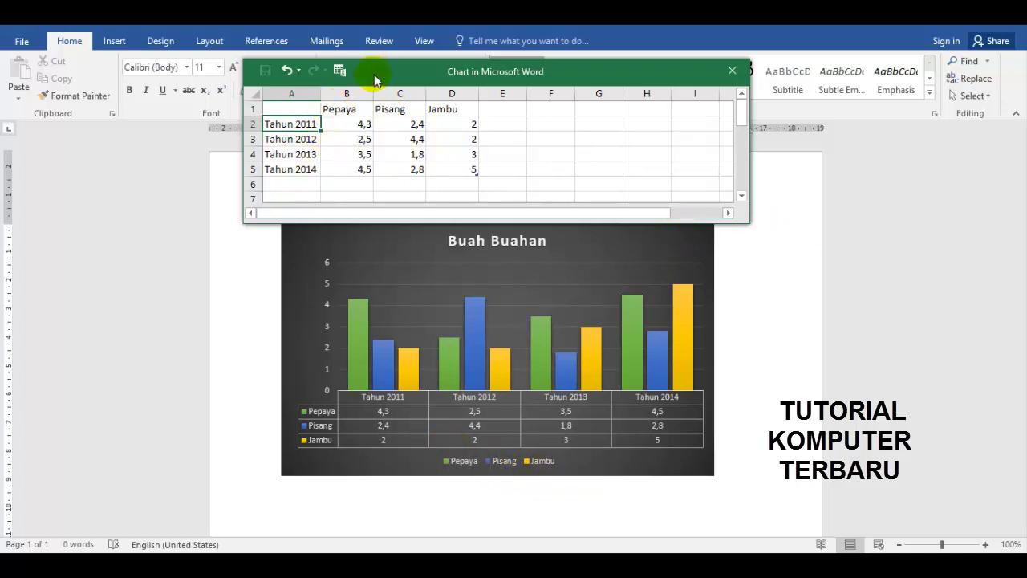
drag(374, 76, 330, 128)
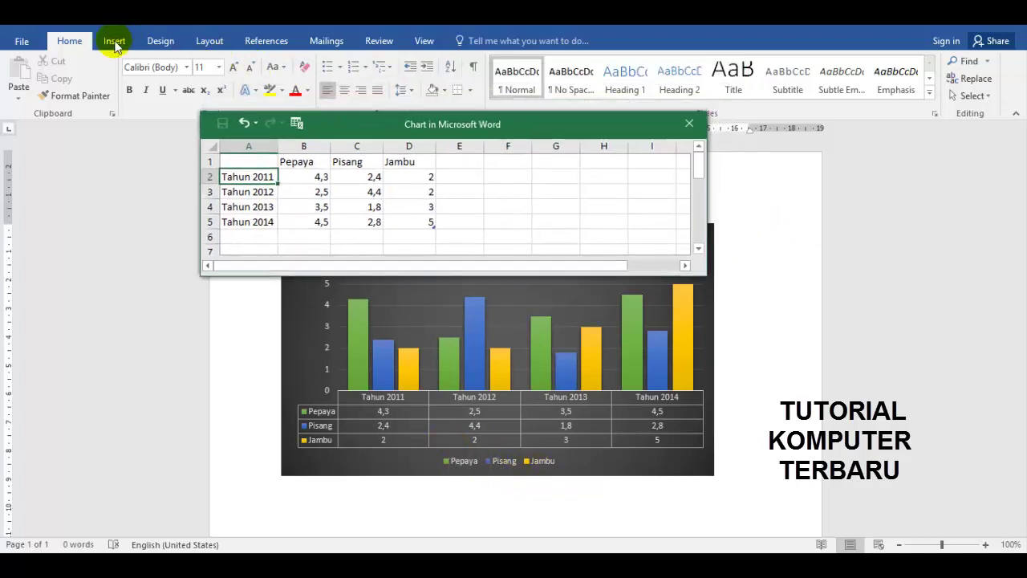
click(514, 383)
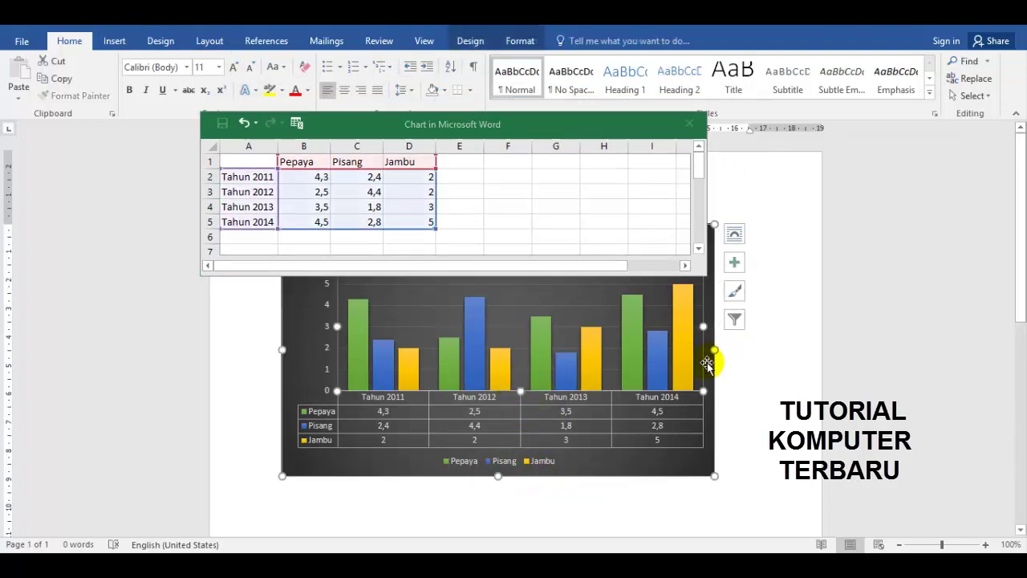
Open the chart's formatting pane, then browse the Chart Styles, Add Chart Element and Quick Layout lists
double_click(713, 396)
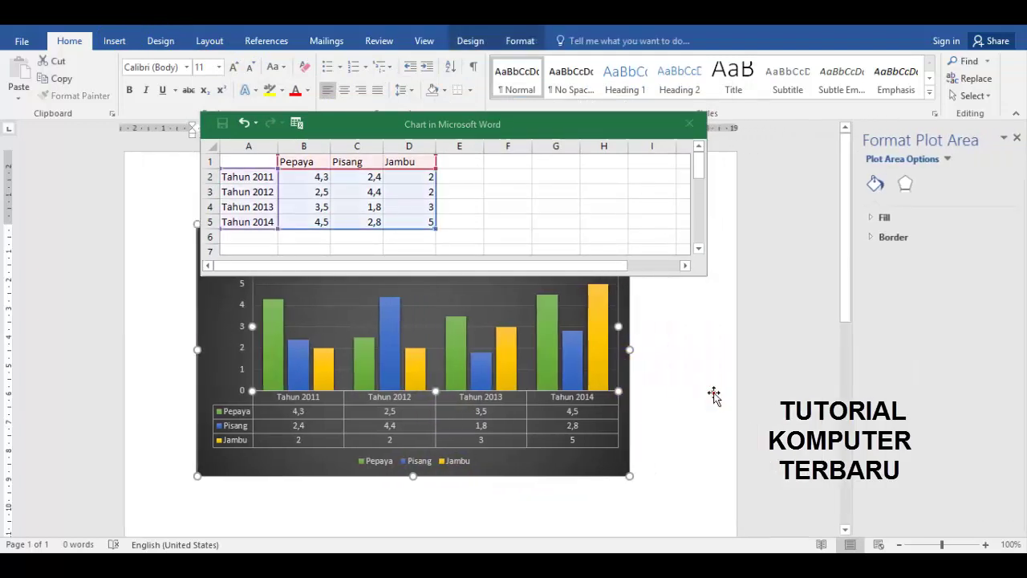
click(714, 390)
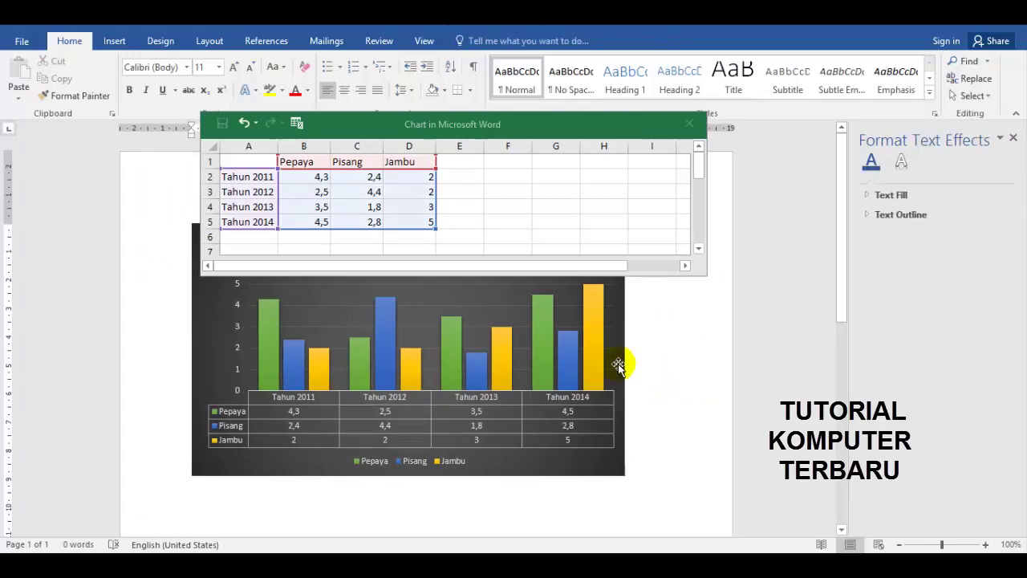
click(618, 365)
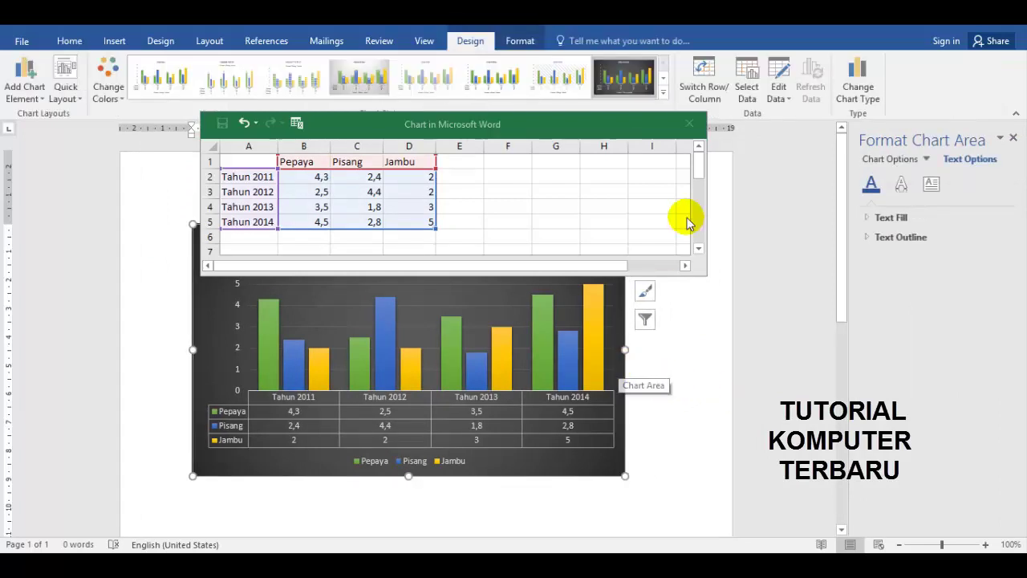
click(662, 93)
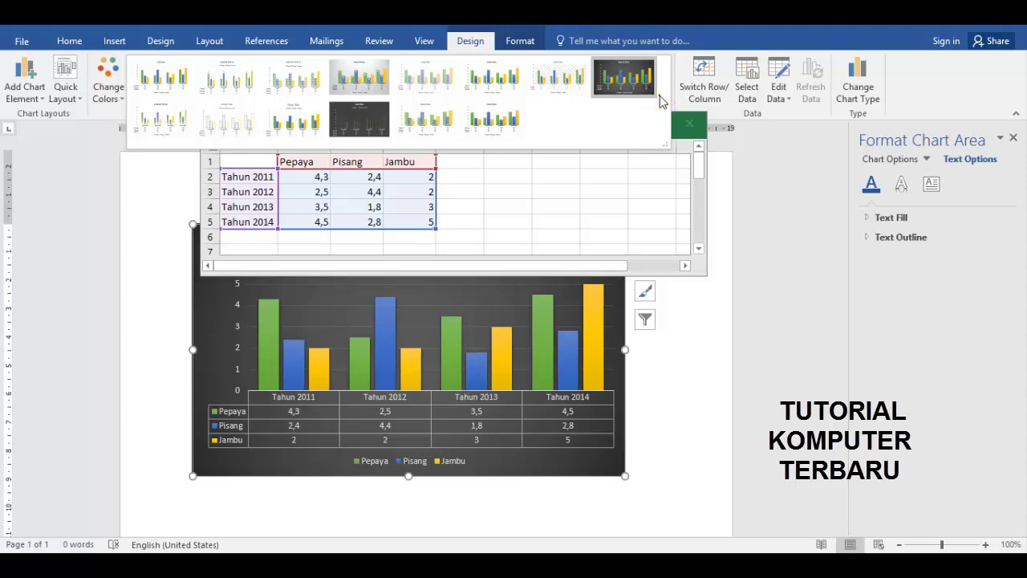
click(24, 82)
click(24, 84)
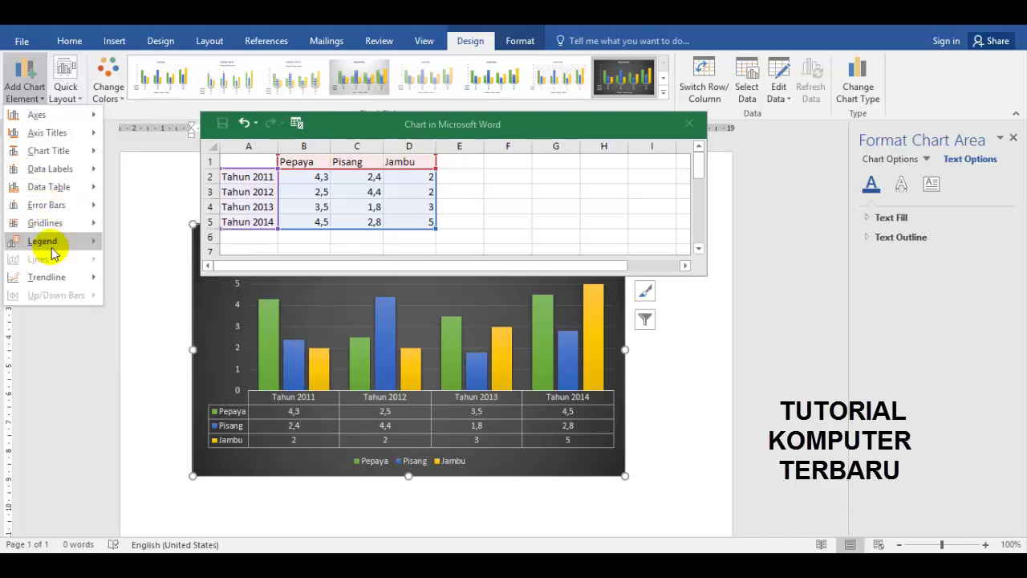
click(70, 95)
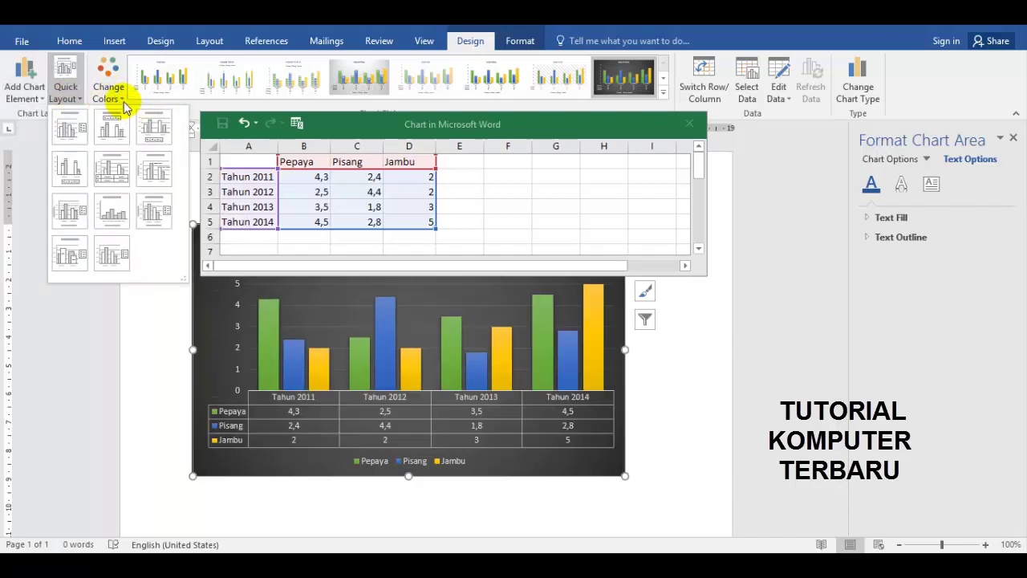
Change the Buah Buahan column chart to a pie chart with Tahun 2011–2014 slices
click(860, 89)
click(860, 89)
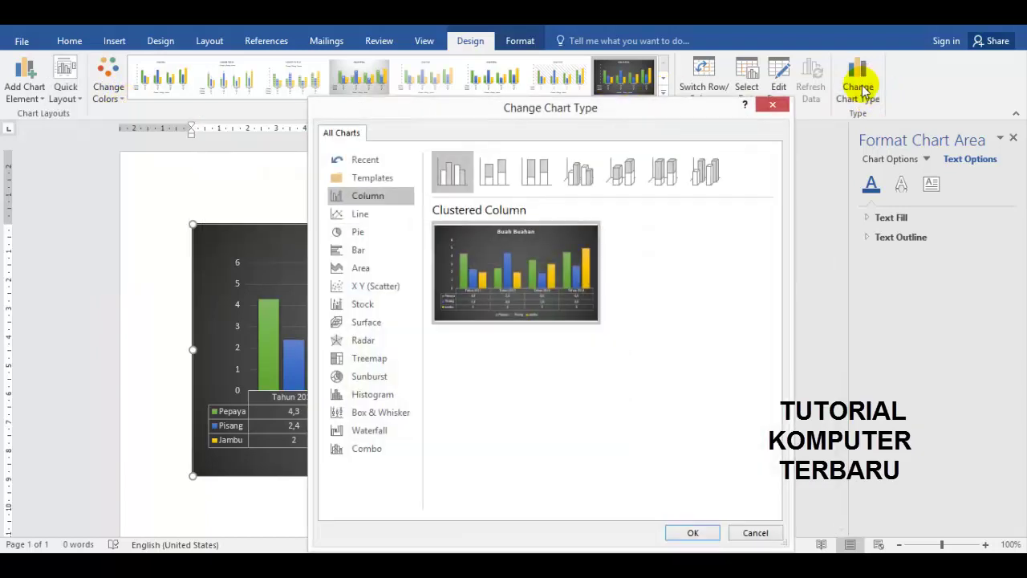
drag(617, 130, 855, 130)
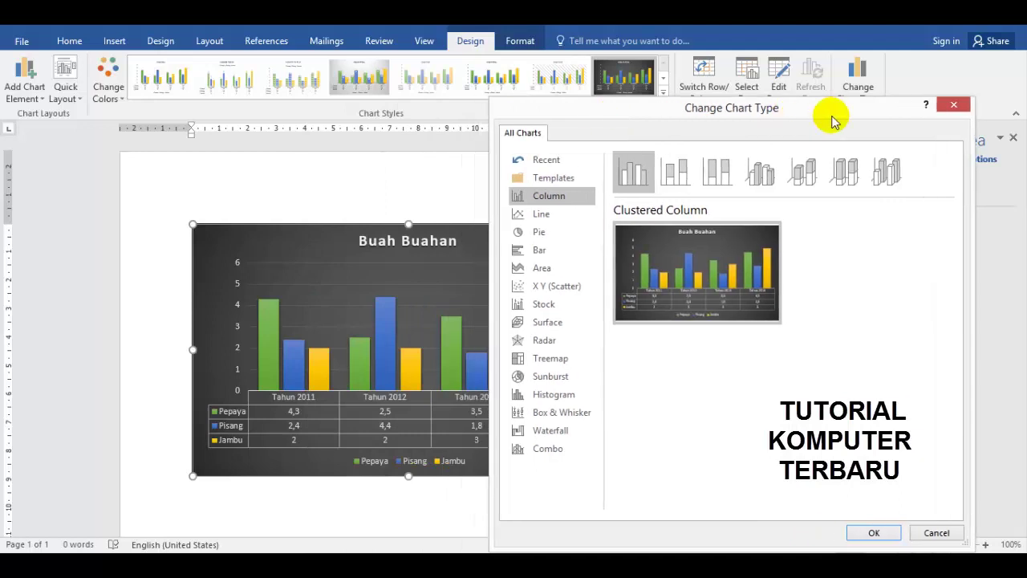
click(600, 214)
mouse_move(794, 280)
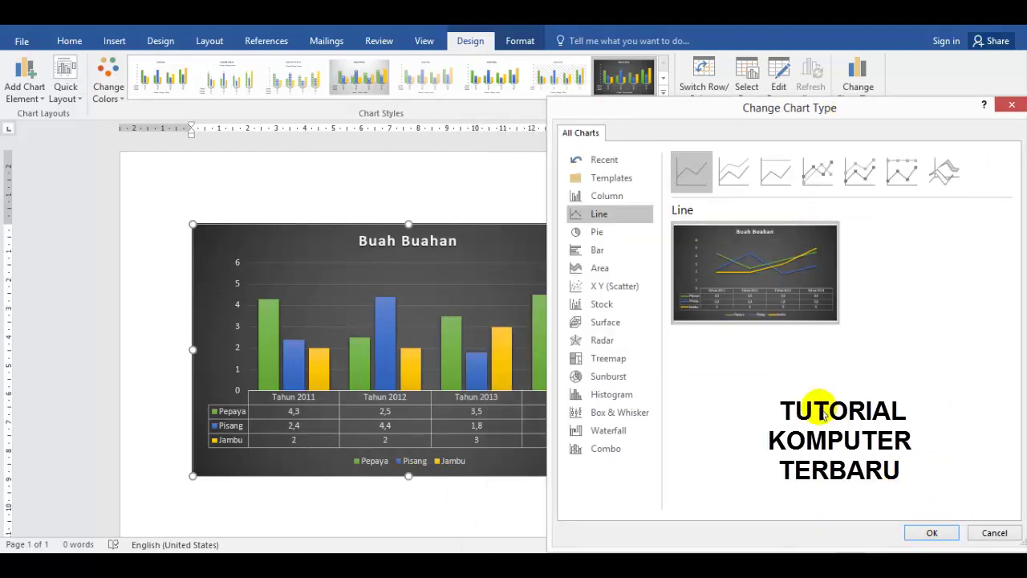
click(603, 234)
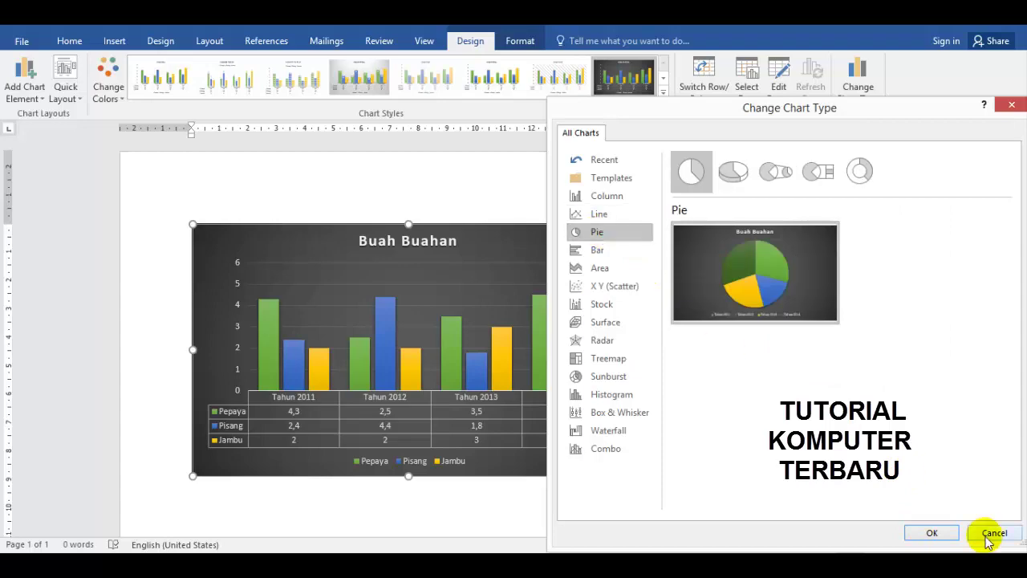
click(943, 532)
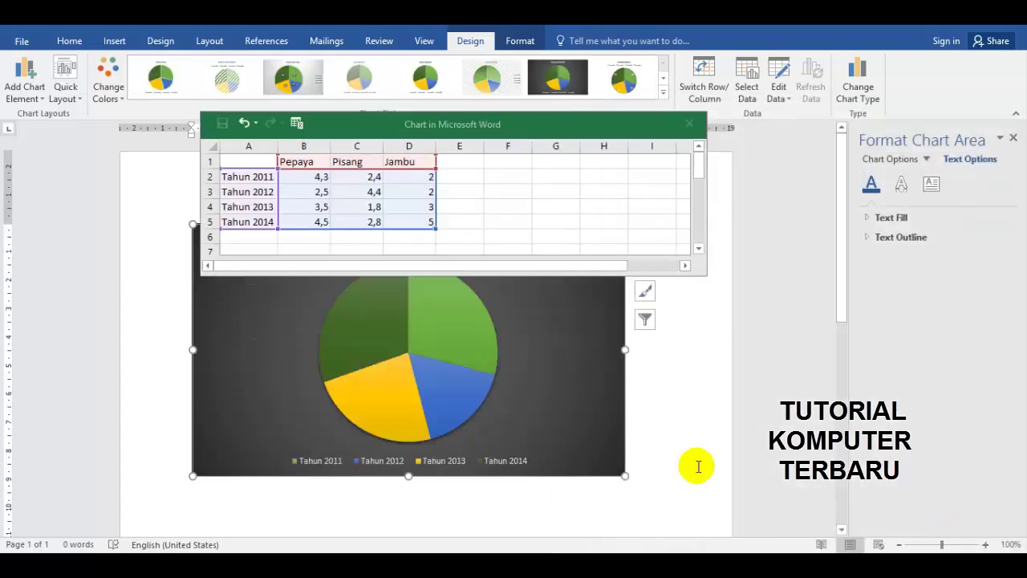
Try a pie chart style with percentage labels and a gradient background
drag(504, 127, 524, 146)
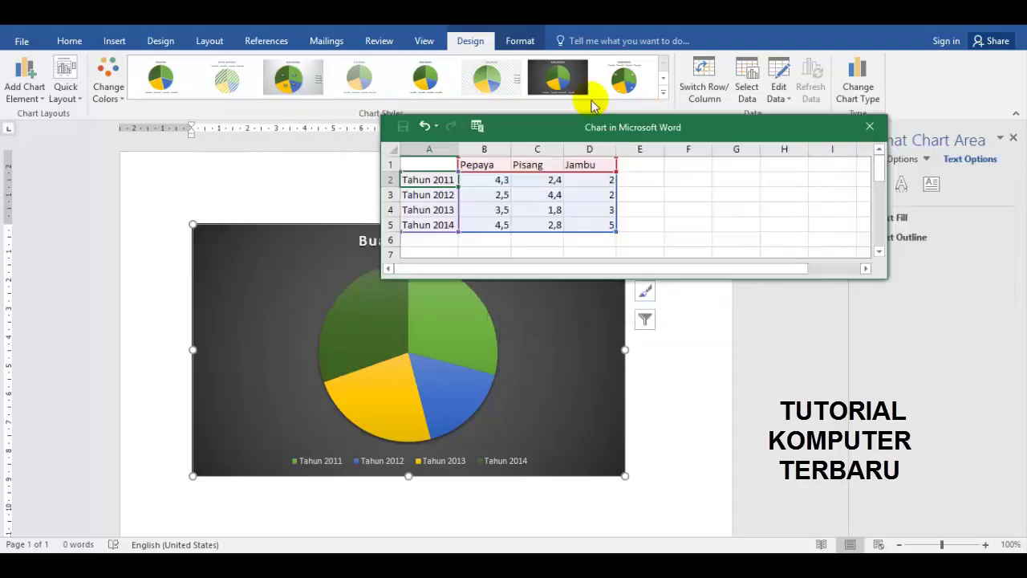
click(663, 94)
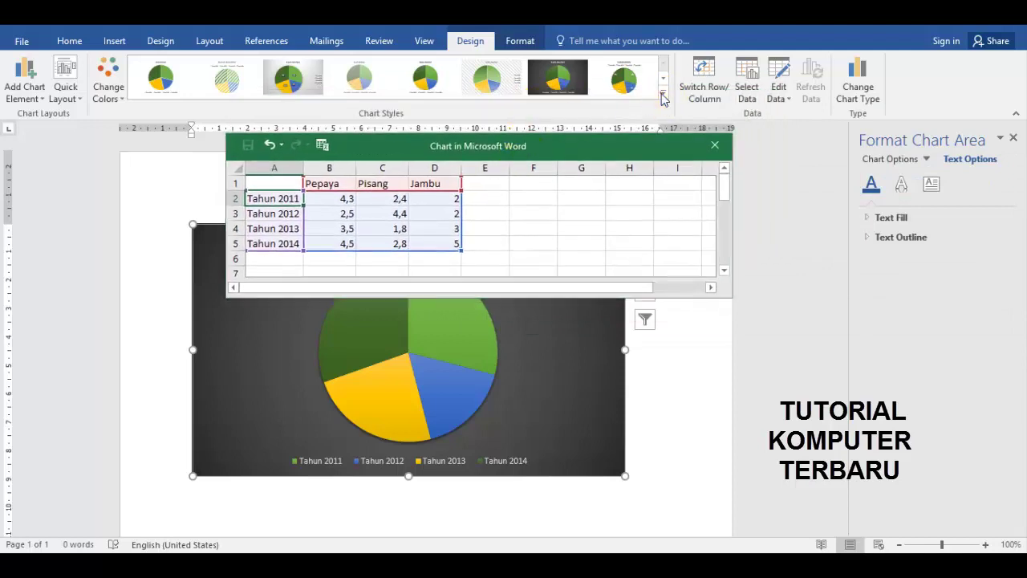
click(663, 95)
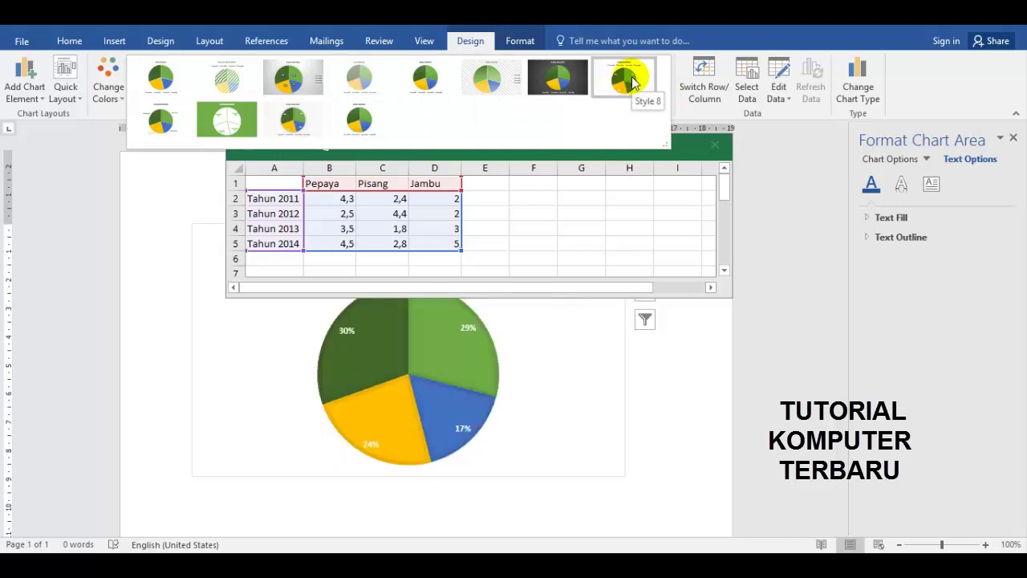
click(304, 93)
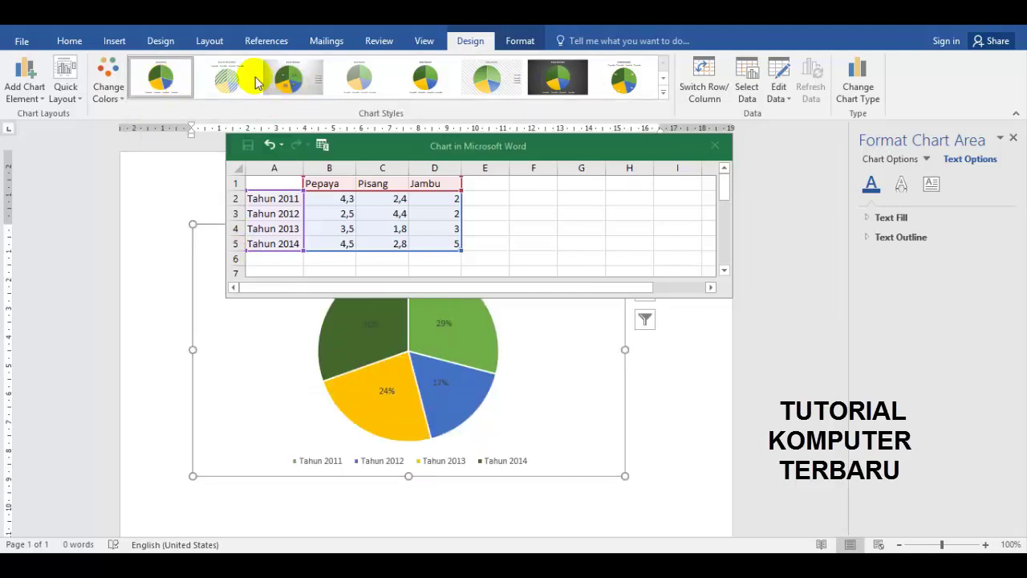
Apply chart Style 3 with grey gradient and dark labels, then maximize the data sheet
click(663, 93)
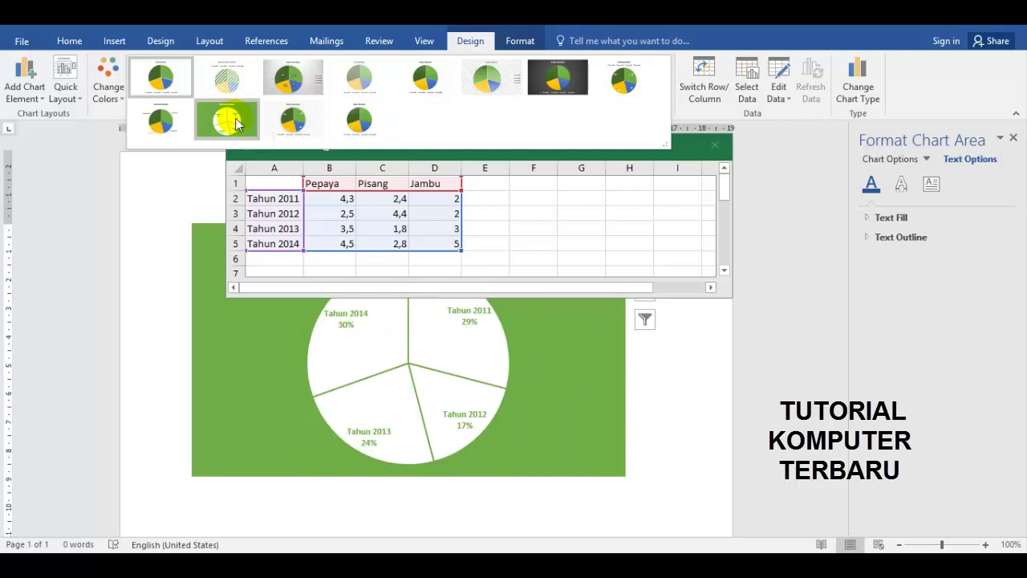
click(174, 122)
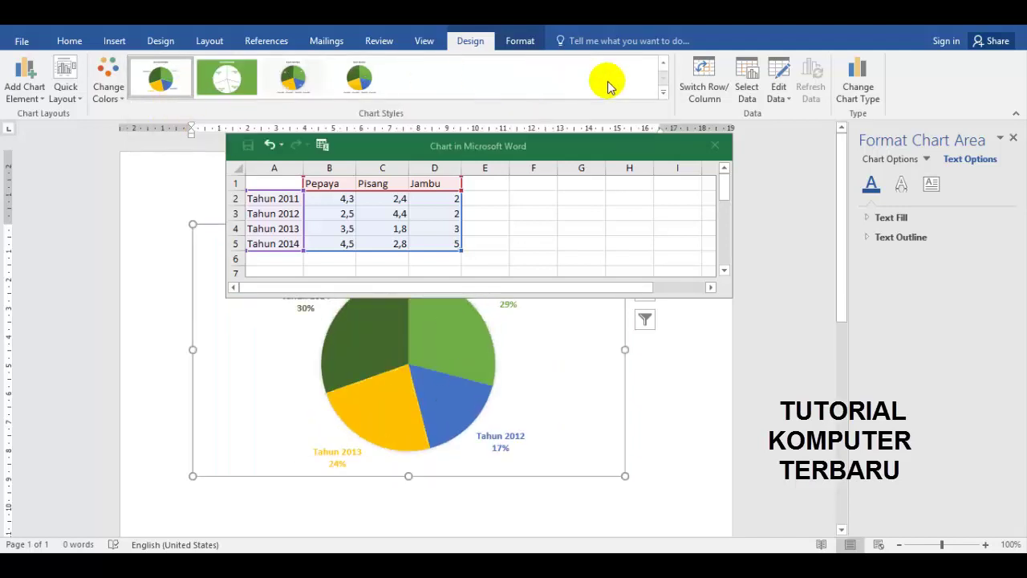
click(663, 65)
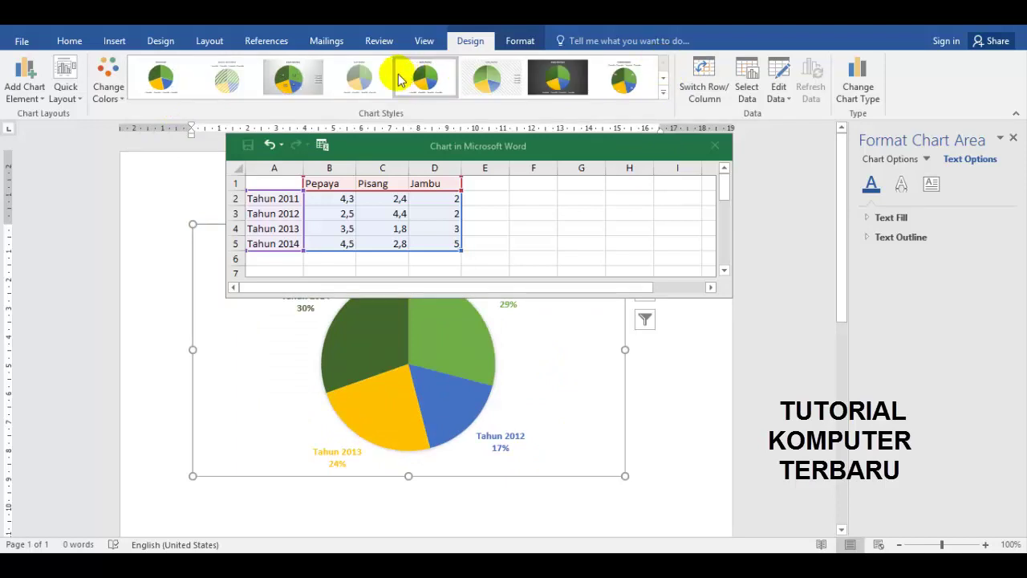
click(295, 80)
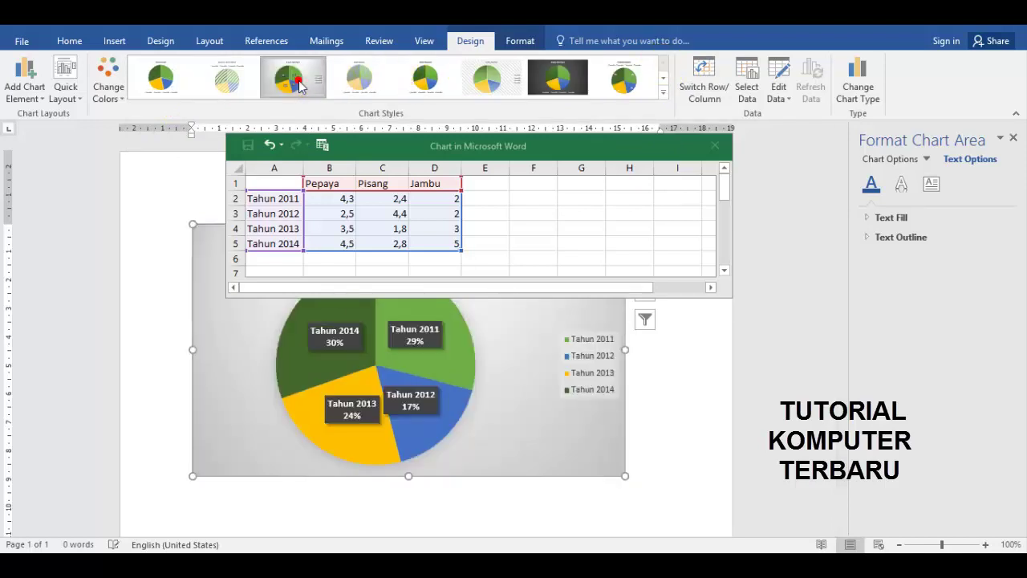
double_click(492, 144)
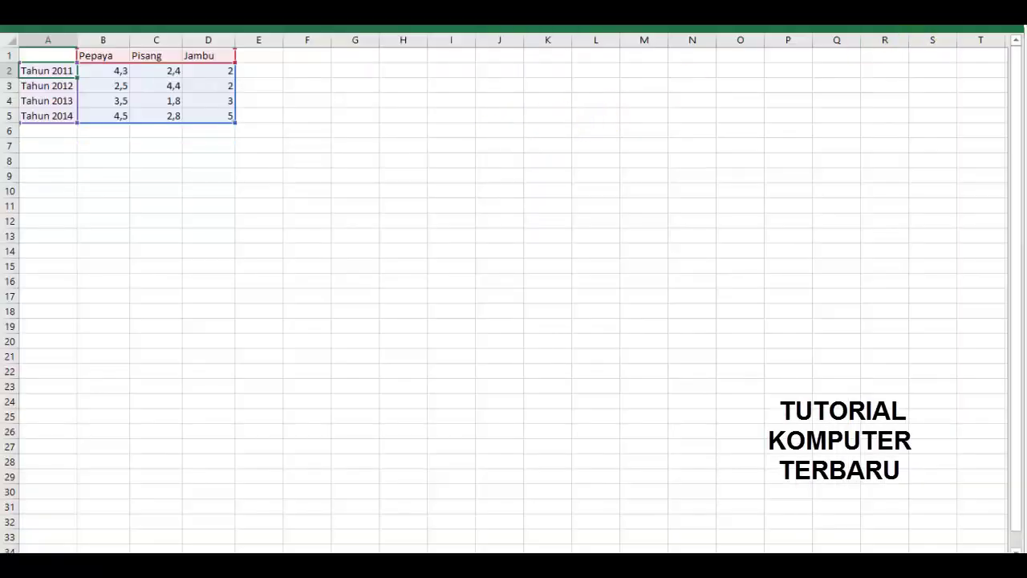
Close the 'Chart in Microsoft Word' data sheet window
click(1007, 29)
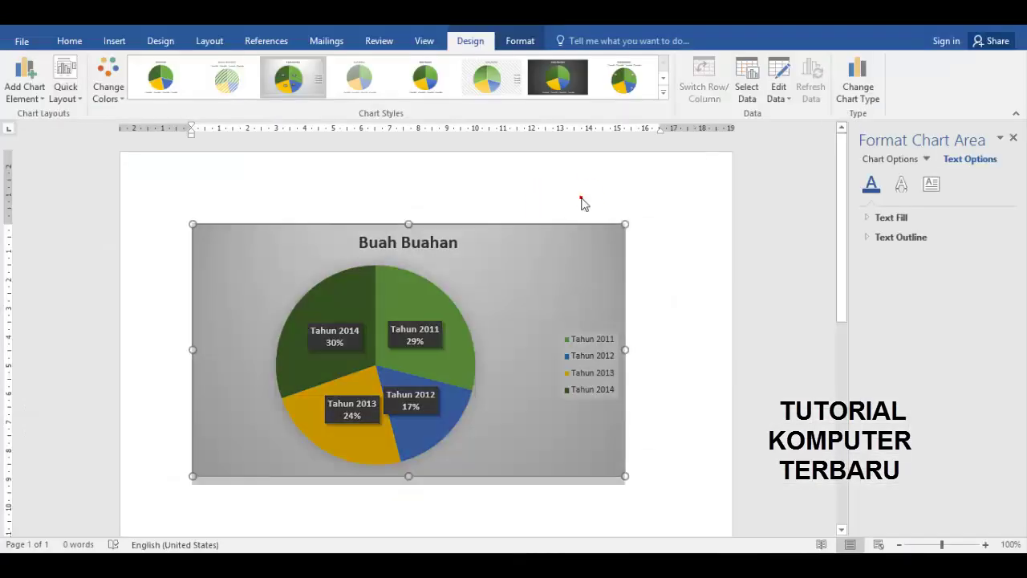